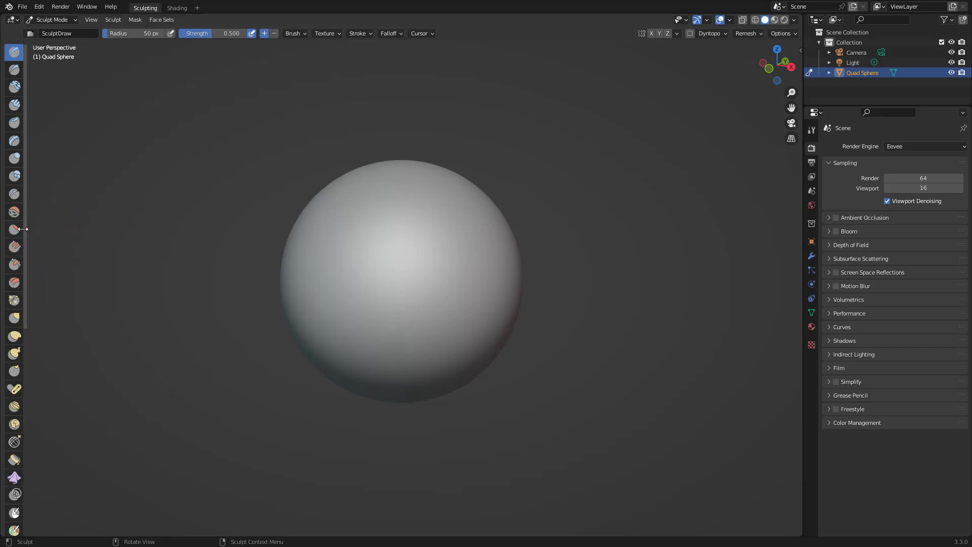
Widen the tool palette to two columns and paint a broad mask across the sphere's front with the Mask brush.
left_click_drag(24, 228, 37, 224)
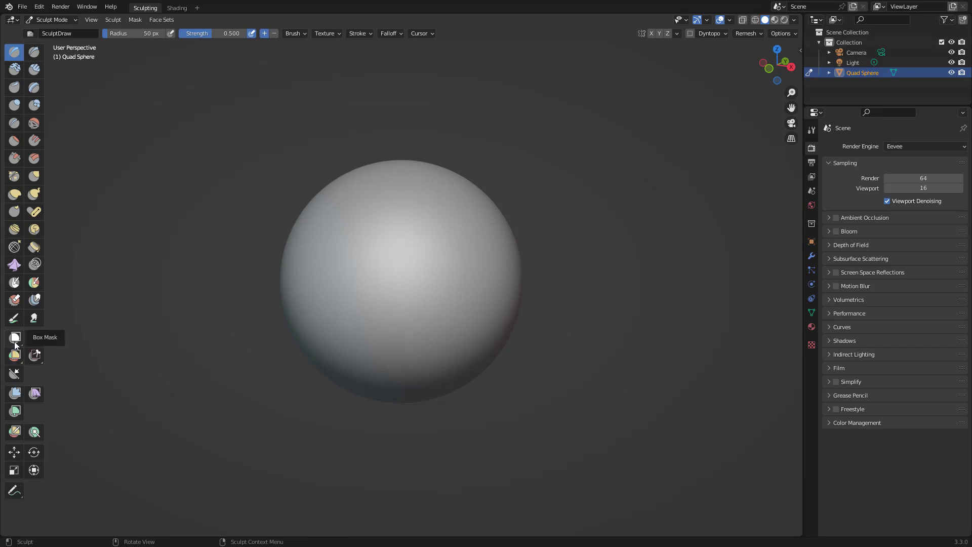
left_click(15, 283)
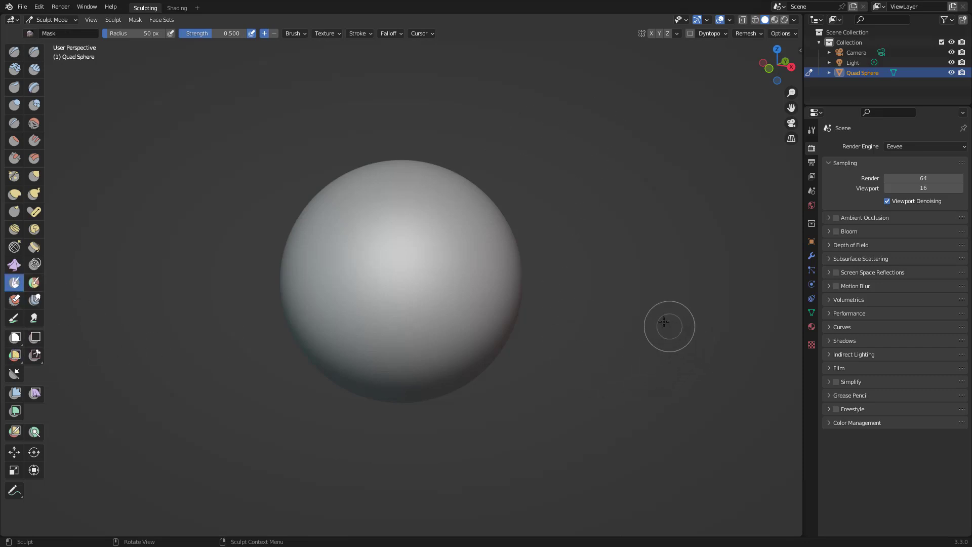
mouse_move(437, 172)
left_mouse_down()
mouse_move(436, 302)
mouse_move(485, 240)
mouse_move(408, 293)
mouse_move(400, 225)
mouse_move(441, 263)
mouse_move(362, 301)
mouse_move(420, 324)
left_mouse_up()
mouse_move(693, 304)
middle_mouse_down()
mouse_move(687, 338)
mouse_move(677, 278)
middle_mouse_up()
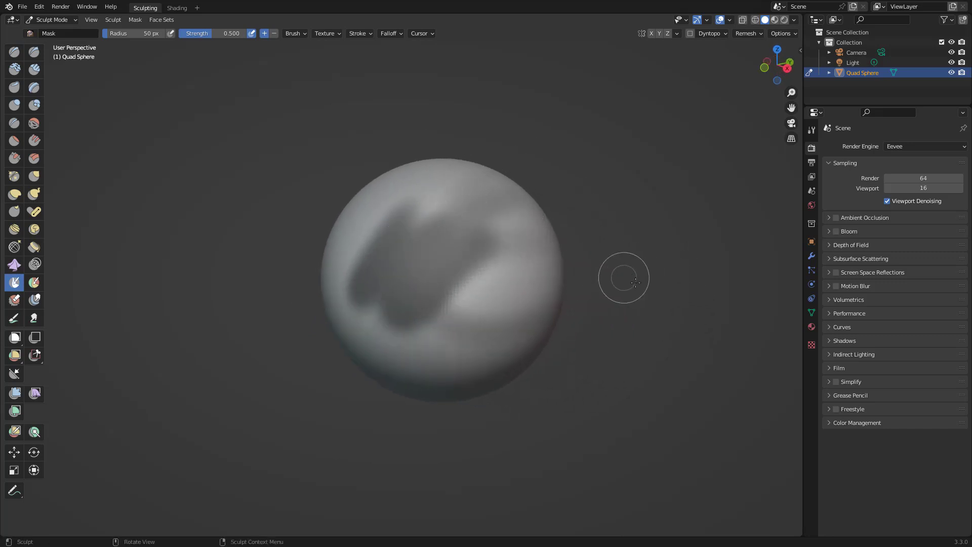
Clear the mask and paint a smaller mask patch in the middle of the sphere's front.
key("alt+m")
mouse_move(412, 275)
left_mouse_down()
mouse_move(423, 289)
mouse_move(467, 281)
mouse_move(412, 287)
mouse_move(458, 239)
left_mouse_up()
left_click_drag(446, 288, 458, 276)
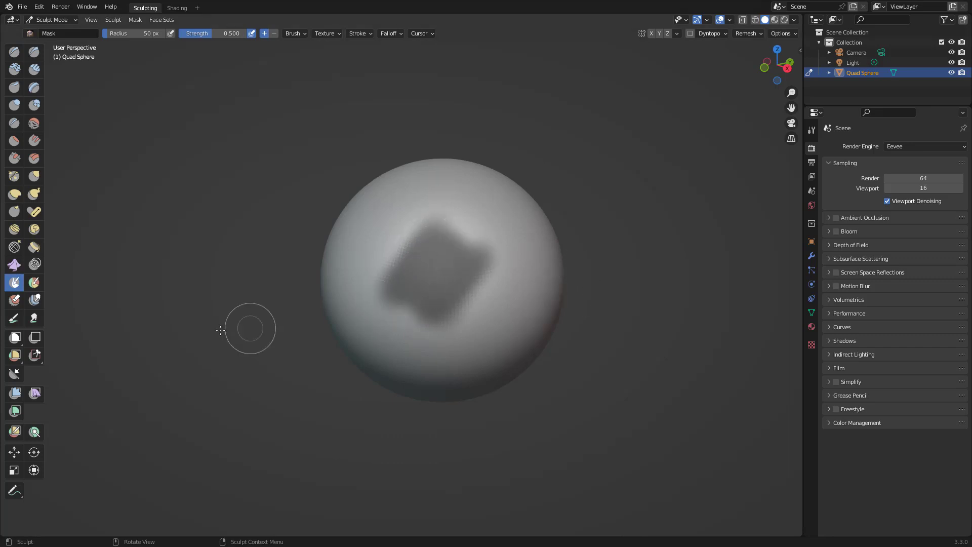
Pull the sphere's surface outward around the masked patch using the Elastic Deform brush at a 152 px radius.
left_click(18, 198)
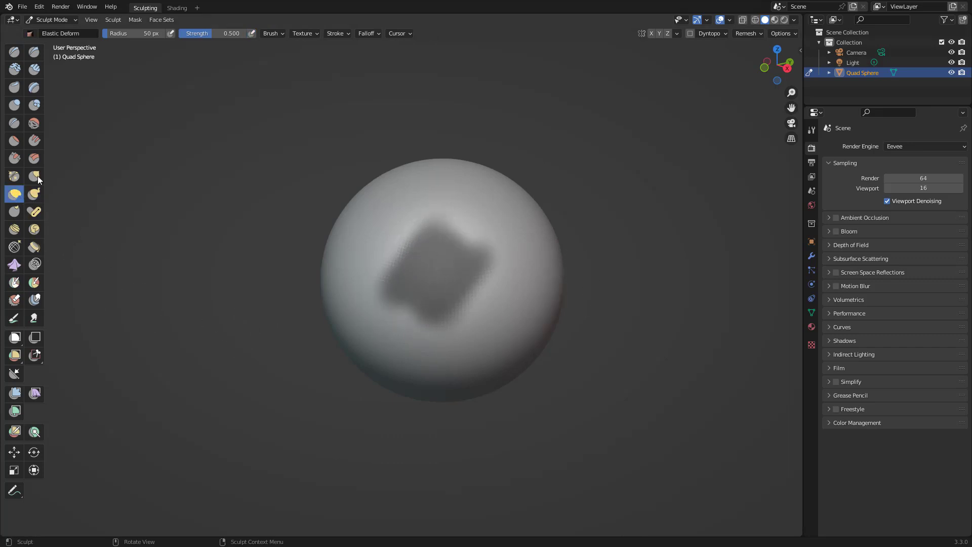
key("f")
left_click(547, 280)
left_click_drag(489, 305, 519, 324)
left_click_drag(512, 224, 519, 200)
left_click_drag(407, 243, 369, 208)
left_click_drag(410, 330, 405, 362)
left_click(666, 195)
mouse_move(641, 293)
middle_mouse_down()
mouse_move(629, 336)
mouse_move(508, 291)
middle_mouse_up()
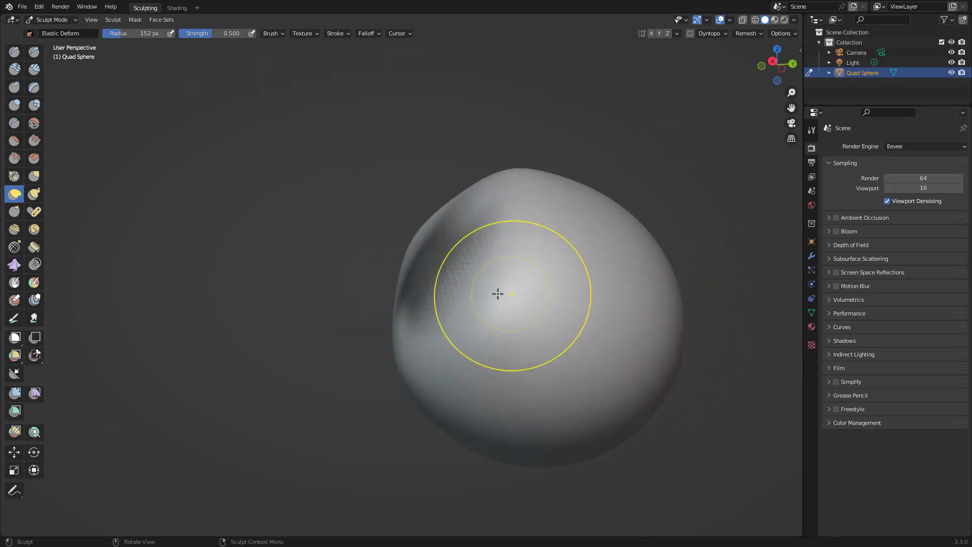
Enlarge the Elastic Deform radius to 451 px and pull the unmasked surface into a deep hollow around the masked patch.
key("f")
left_click(565, 219)
mouse_move(565, 219)
left_mouse_down()
mouse_move(481, 228)
mouse_move(395, 212)
mouse_move(380, 137)
mouse_move(298, 283)
left_mouse_up()
left_click_drag(661, 192, 736, 226, "alt")
left_click_drag(419, 278, 431, 310)
left_click_drag(628, 253, 697, 330, "alt")
mouse_move(321, 233)
middle_mouse_down()
mouse_move(580, 224)
mouse_move(554, 250)
middle_mouse_up()
middle_click_drag(445, 272, 626, 289)
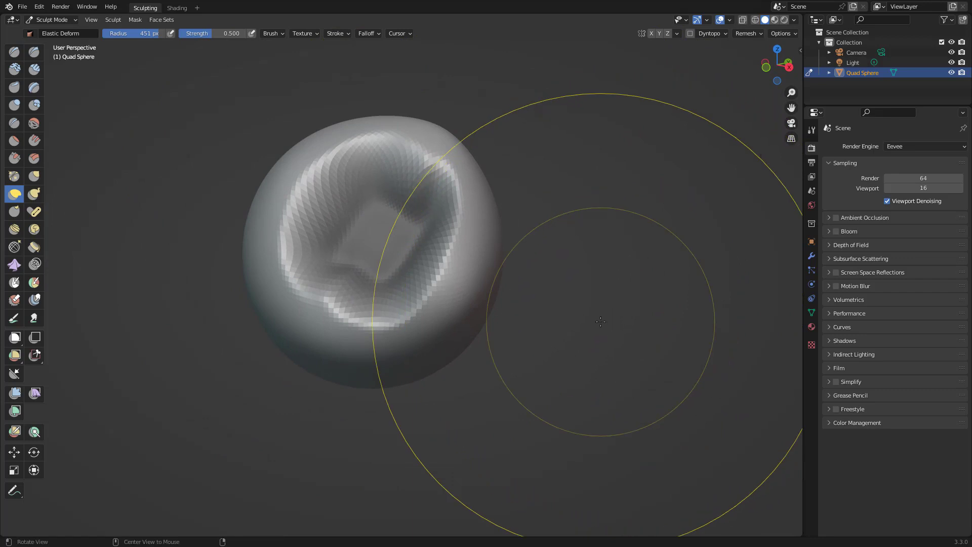
Invert the mask so that only the patch inside the hollow can be sculpted.
key("ctrl+z")
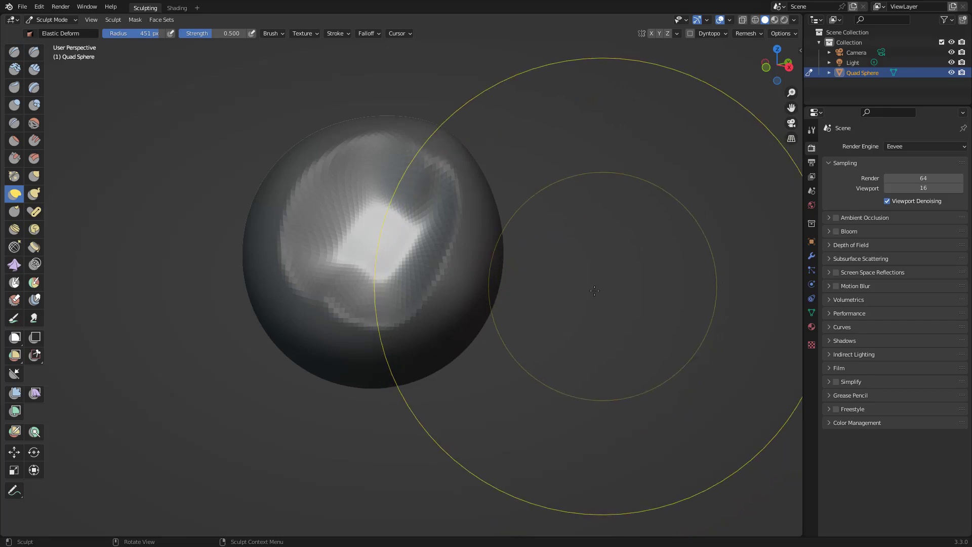
left_click_drag(586, 306, 638, 290, "alt")
left_click_drag(564, 253, 512, 256, "alt")
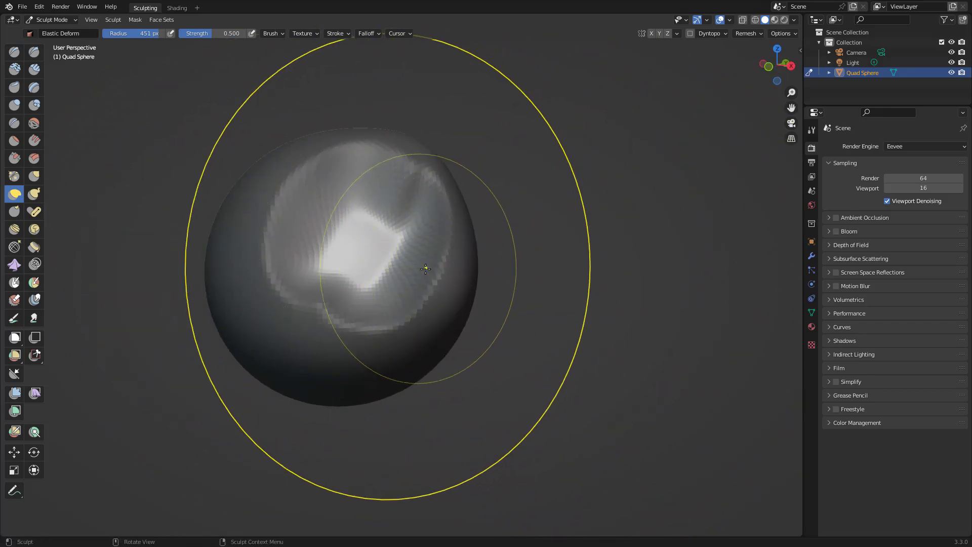
Build up the unmasked patch inside the hollow with the Clay Strips brush at a 73 px radius.
left_click(33, 70)
key("f")
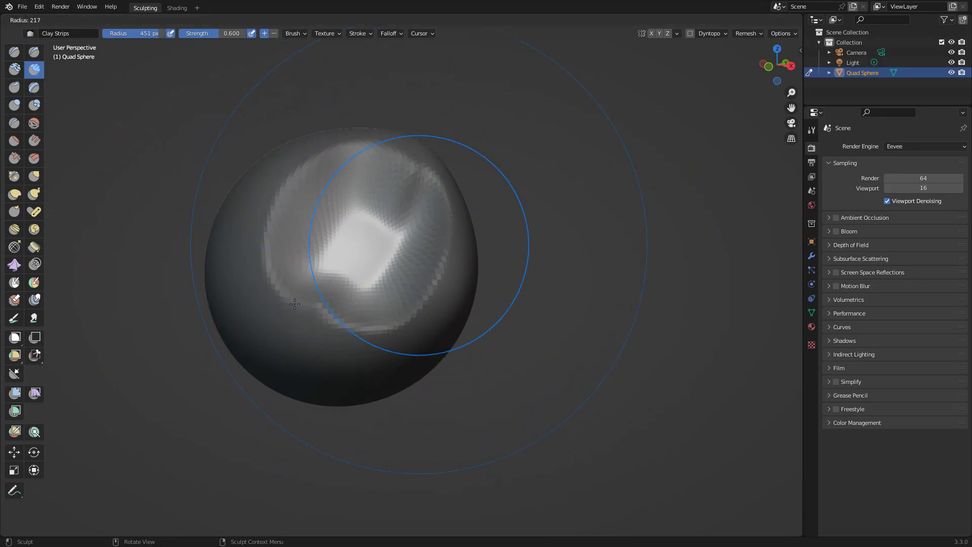
left_click(380, 244)
mouse_move(358, 233)
left_mouse_down()
mouse_move(347, 252)
mouse_move(393, 247)
left_mouse_up()
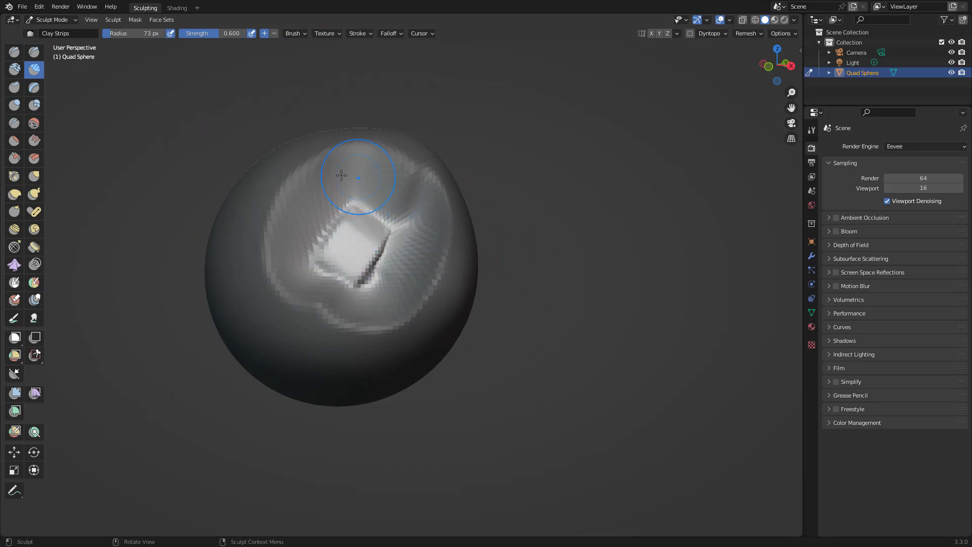
mouse_move(231, 217)
left_mouse_down()
mouse_move(360, 261)
mouse_move(339, 243)
mouse_move(372, 229)
left_mouse_up()
left_click_drag(312, 244, 404, 190)
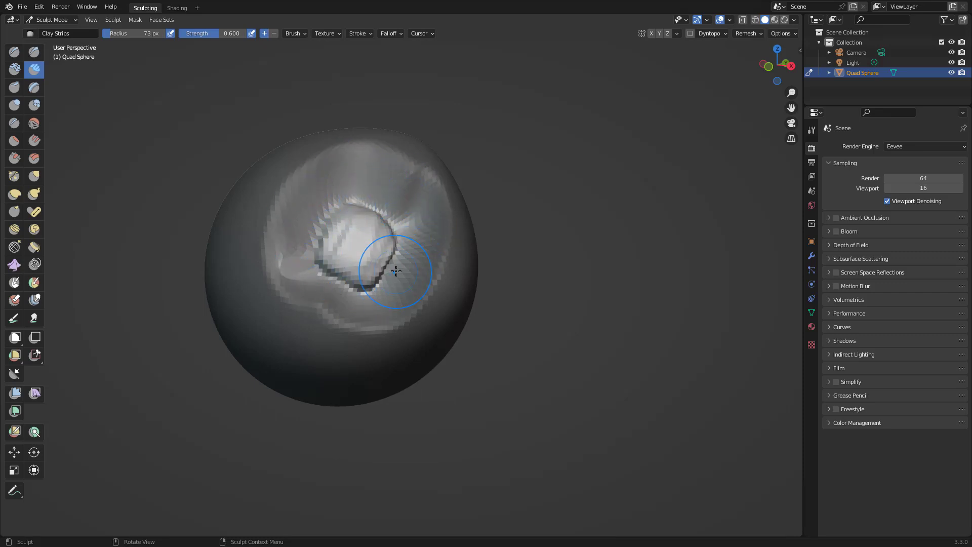
mouse_move(354, 255)
left_mouse_down()
mouse_move(354, 219)
mouse_move(336, 252)
mouse_move(336, 230)
mouse_move(366, 242)
left_mouse_up()
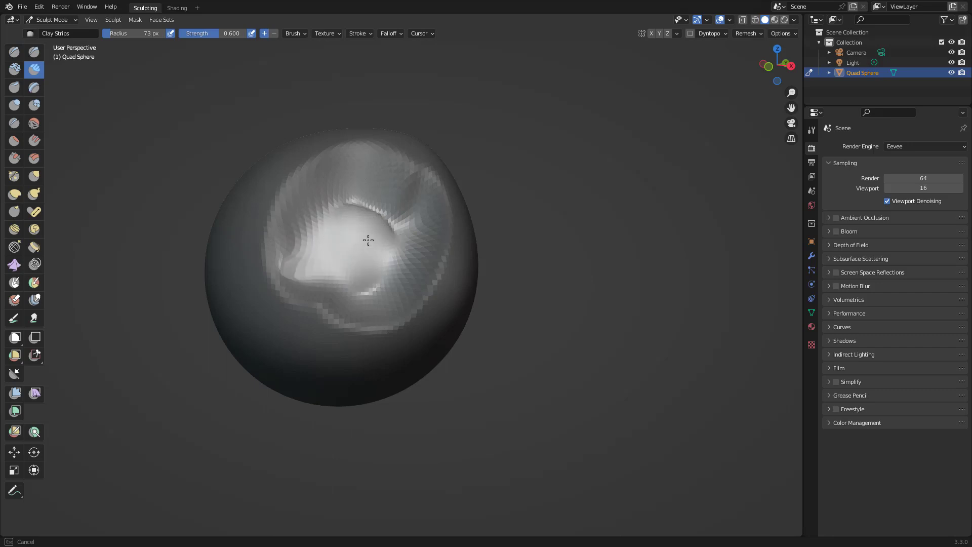
mouse_move(610, 314)
left_mouse_down("alt")
mouse_move(563, 310)
mouse_move(605, 311)
mouse_move(576, 310)
left_mouse_up("alt")
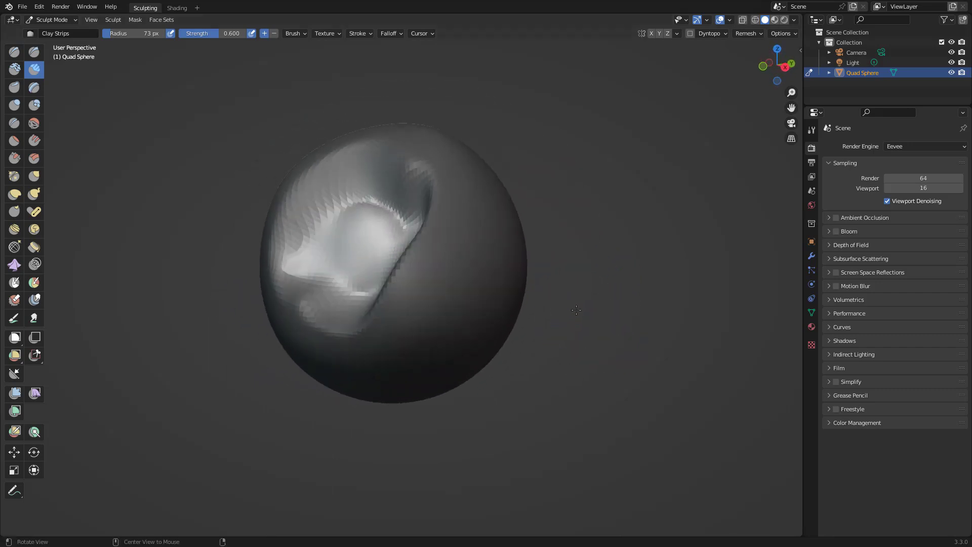
Undo the Clay Strips strokes, the mask inversion and the Elastic Deform pulls on the sphere.
key("ctrl+z")
key("ctrl+z")
key("ctrl+z")
key("ctrl+z")
key("ctrl+z")
key("ctrl+z")
key("ctrl+z")
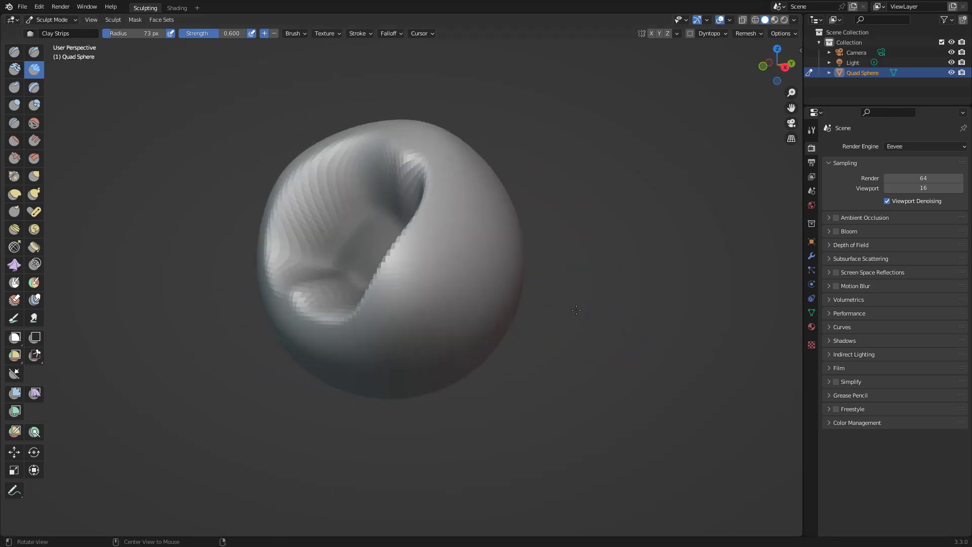
key("ctrl+z")
key("ctrl+z")
key("ctrl+z")
key("ctrl+z")
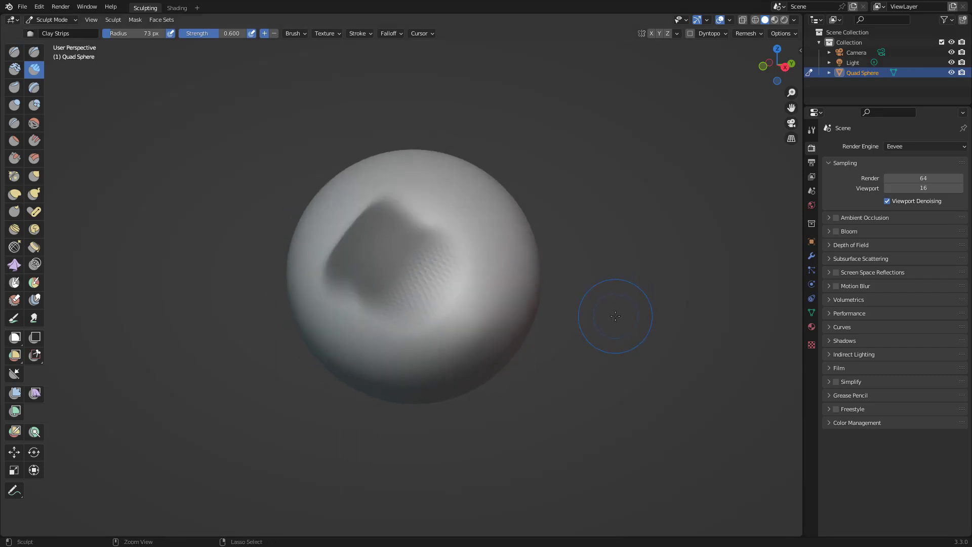
mouse_move(616, 323)
left_mouse_down("alt")
mouse_move(647, 359)
mouse_move(593, 319)
left_mouse_up("alt")
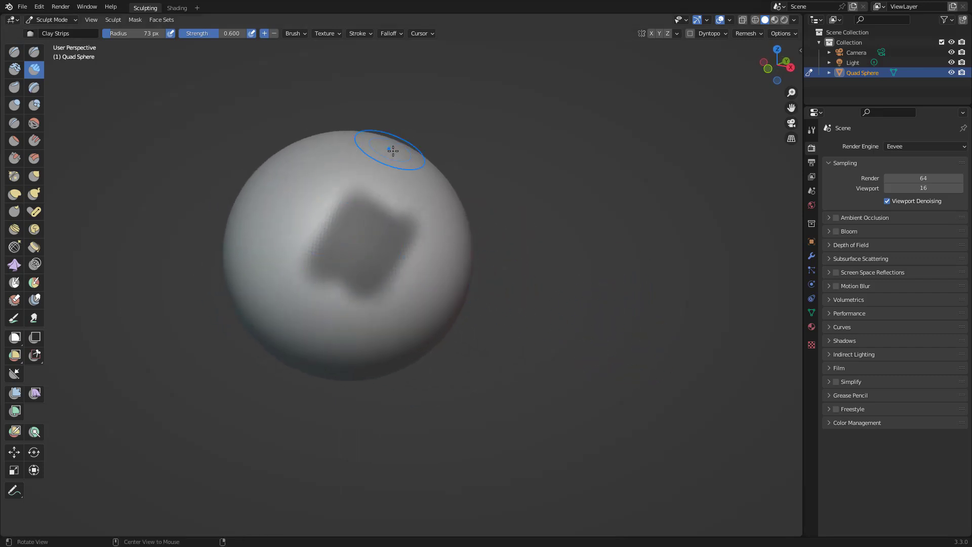
Replace the mask with a larger patch painted on the sphere's front and invert it.
left_click(137, 21)
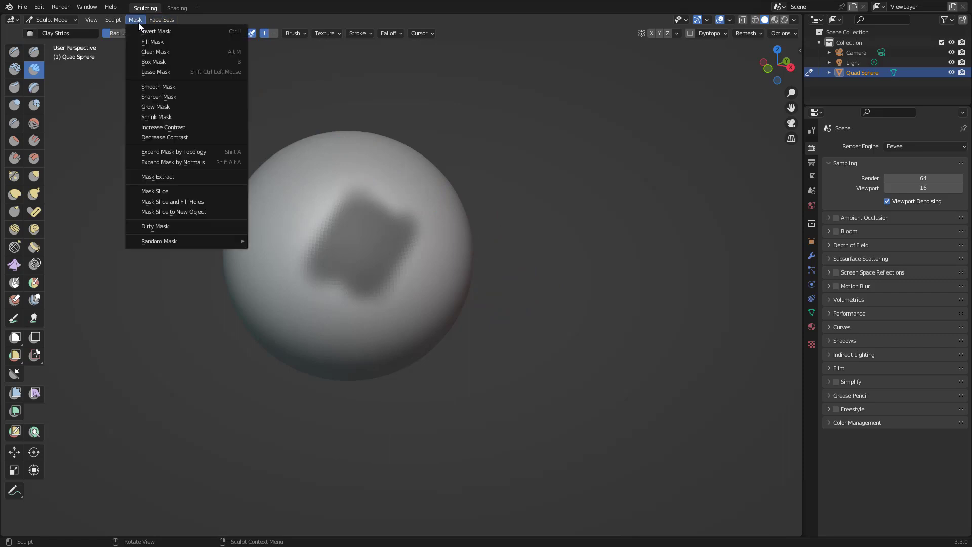
left_click(181, 53)
mouse_move(369, 232)
left_mouse_down()
mouse_move(332, 273)
mouse_move(382, 243)
mouse_move(393, 253)
mouse_move(365, 228)
mouse_move(317, 273)
mouse_move(364, 206)
mouse_move(318, 268)
mouse_move(393, 191)
left_mouse_up()
key("ctrl+z")
key("m")
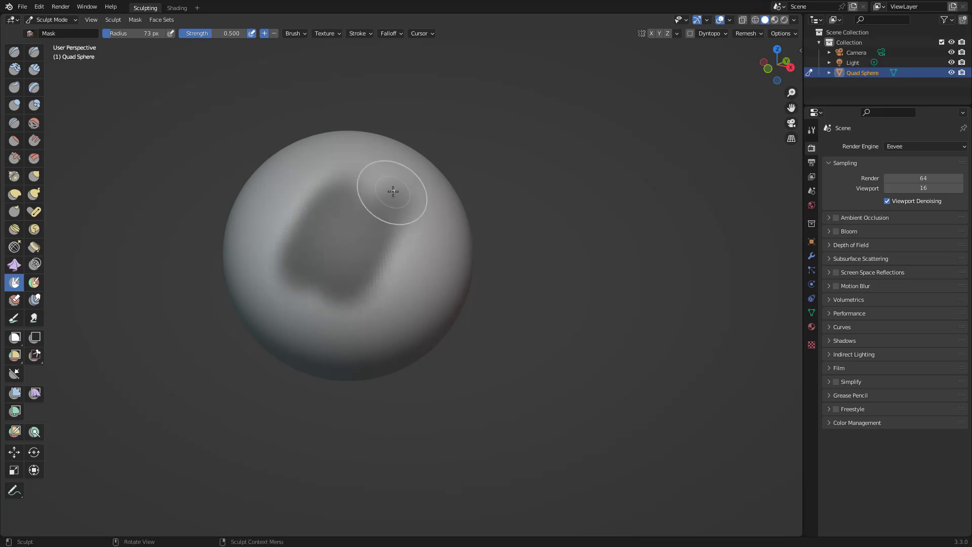
key("ctrl+i")
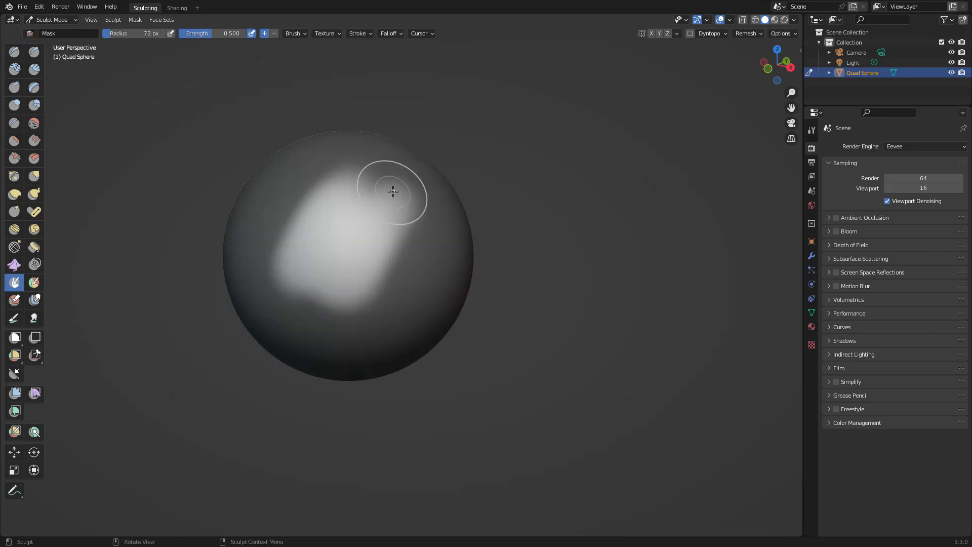
Switch to the Clay Strips brush and clear the mask from the whole sphere.
key("c")
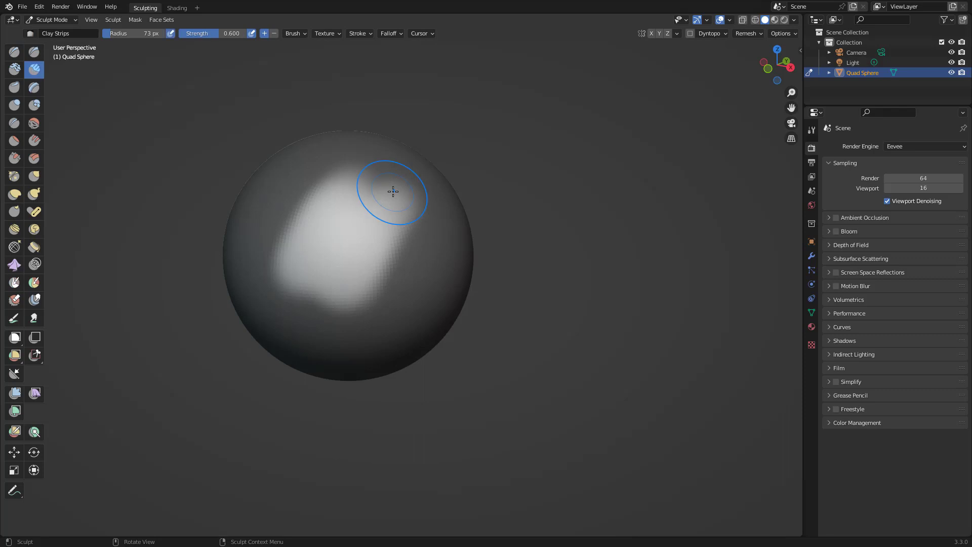
left_click(162, 20)
left_click(138, 18)
left_click(140, 20)
left_click(141, 21)
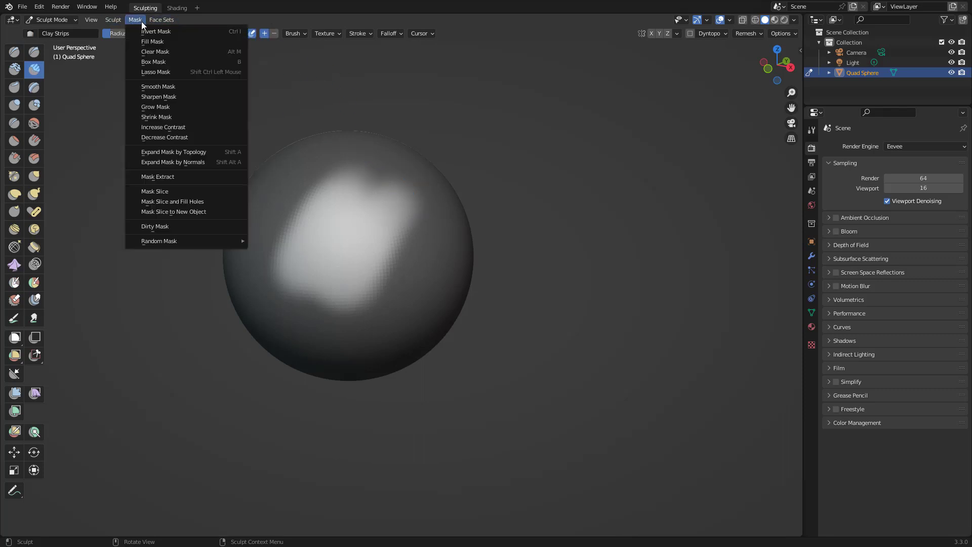
left_click(187, 51)
key("alt+m")
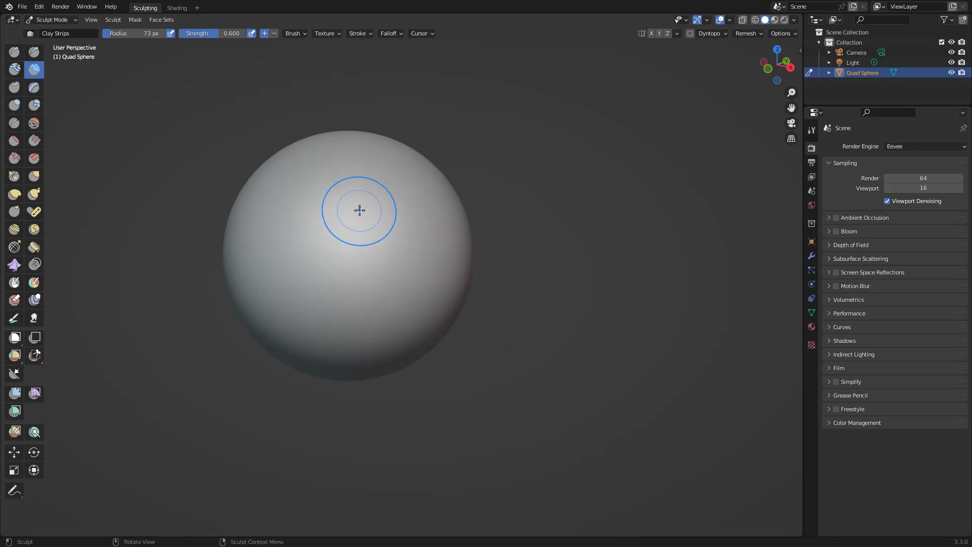
Activate the Mask brush and lasso a rounded, sharp-edged masked region on one side of the sphere.
key("m")
mouse_move(387, 173)
left_mouse_down("ctrl+shift")
mouse_move(385, 288)
mouse_move(495, 300)
mouse_move(532, 202)
mouse_move(503, 137)
left_mouse_up("ctrl+shift")
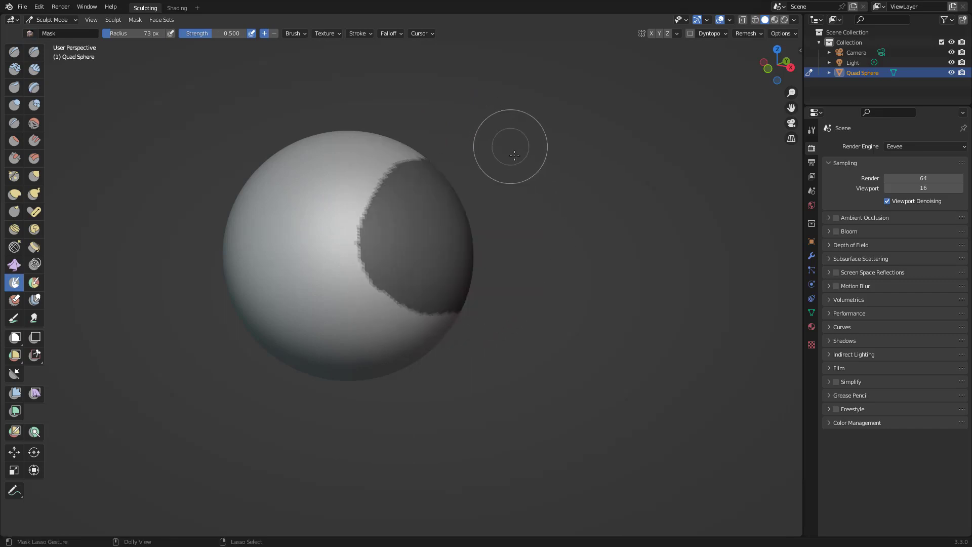
mouse_move(540, 306)
middle_mouse_down()
mouse_move(551, 332)
mouse_move(501, 178)
middle_mouse_up()
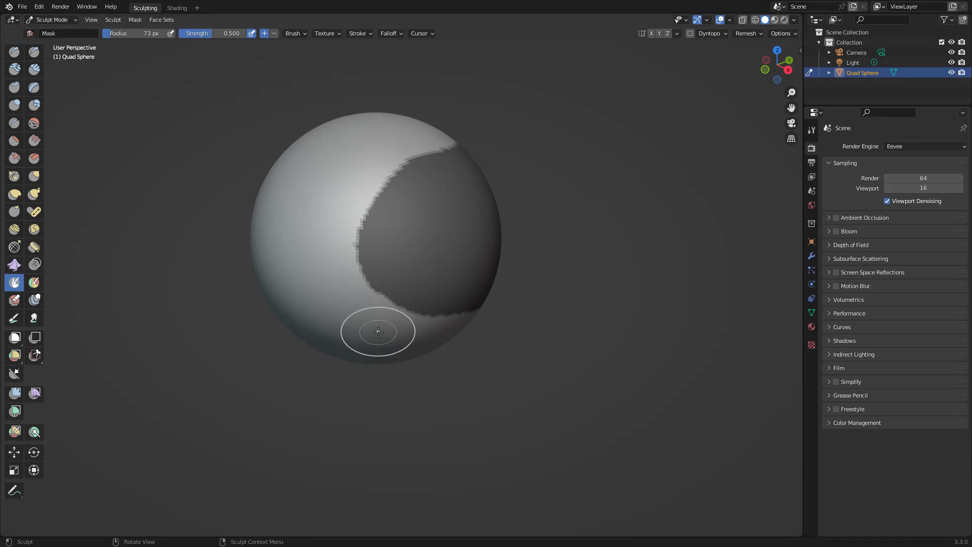
Brush a short mask stroke beside the lassoed region and extend that region with another lasso mask.
left_click_drag(312, 204, 349, 161)
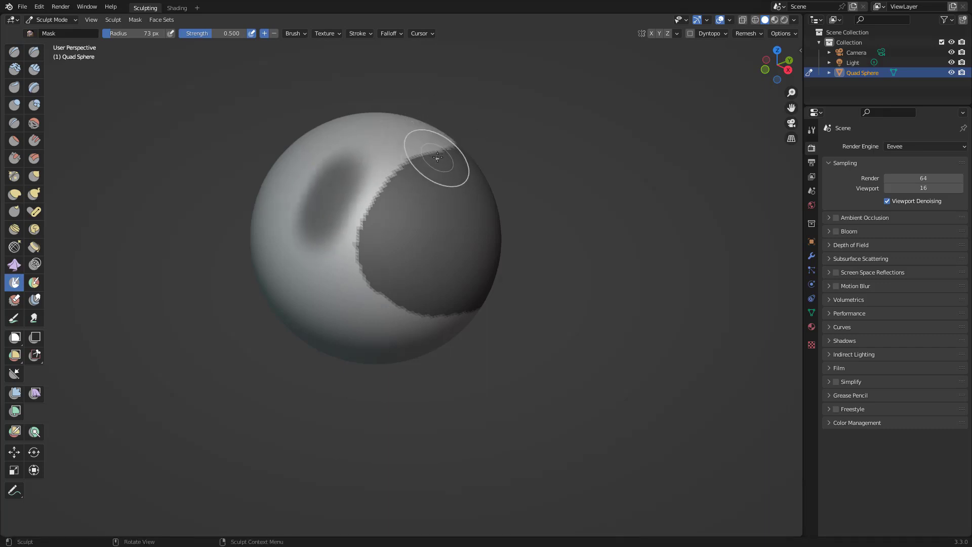
mouse_move(427, 130)
left_mouse_down("ctrl+shift")
mouse_move(350, 290)
mouse_move(582, 171)
mouse_move(581, 150)
left_mouse_up("ctrl+shift")
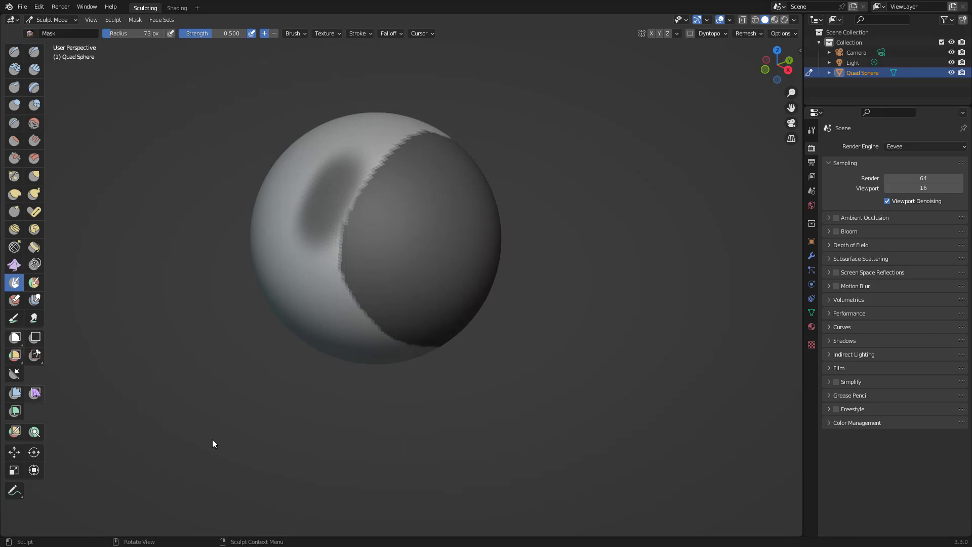
mouse_move(658, 382)
middle_mouse_down()
mouse_move(639, 393)
mouse_move(719, 388)
mouse_move(649, 385)
mouse_move(643, 367)
middle_mouse_up()
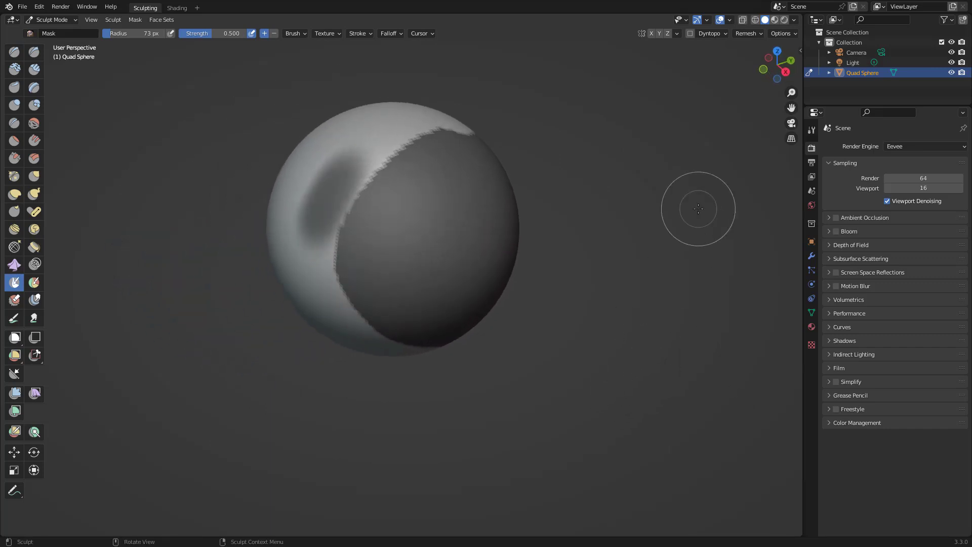
Invert the combined mask and clear it from the sphere.
key("ctrl+i")
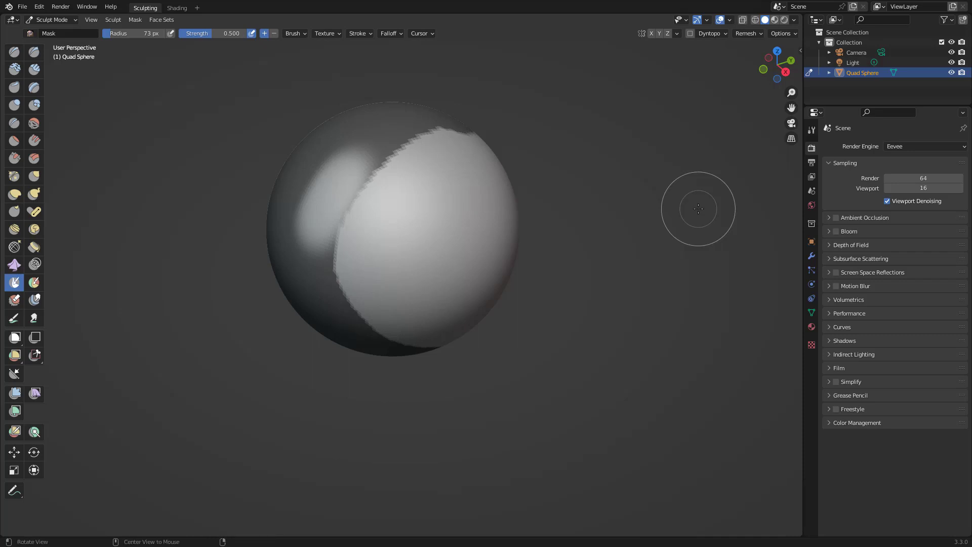
key("alt+m")
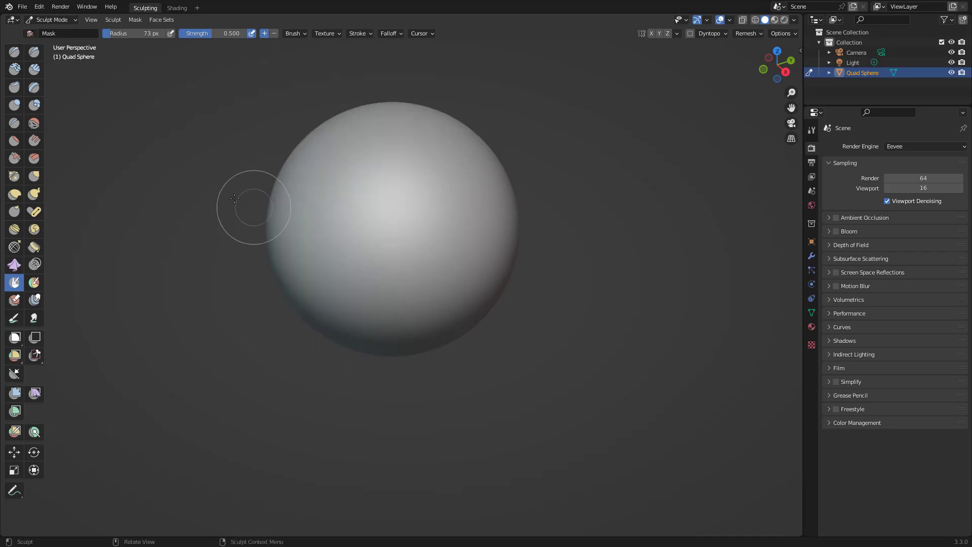
Select the Draw brush briefly, return to the Mask brush and paint a soft-edged mask patch on the sphere's front.
left_click(14, 52)
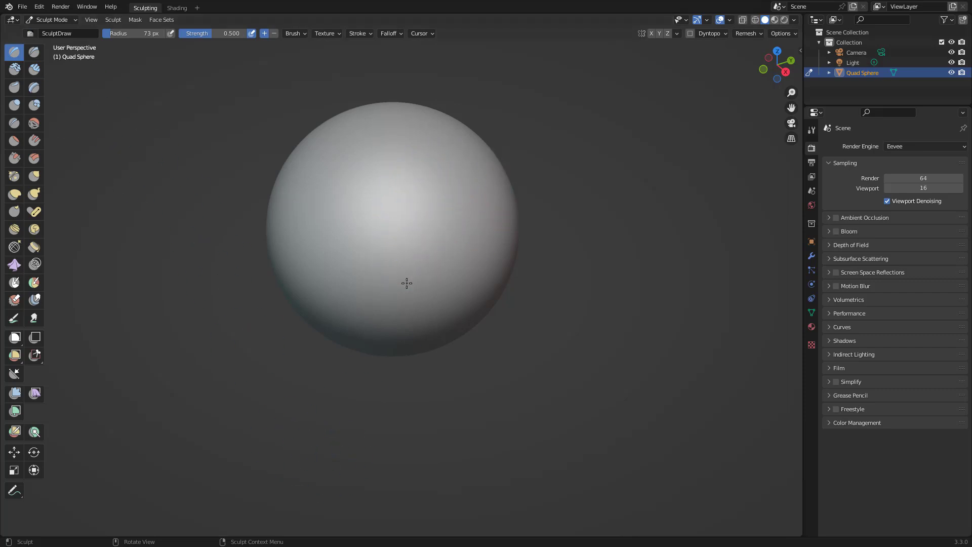
left_click(14, 282)
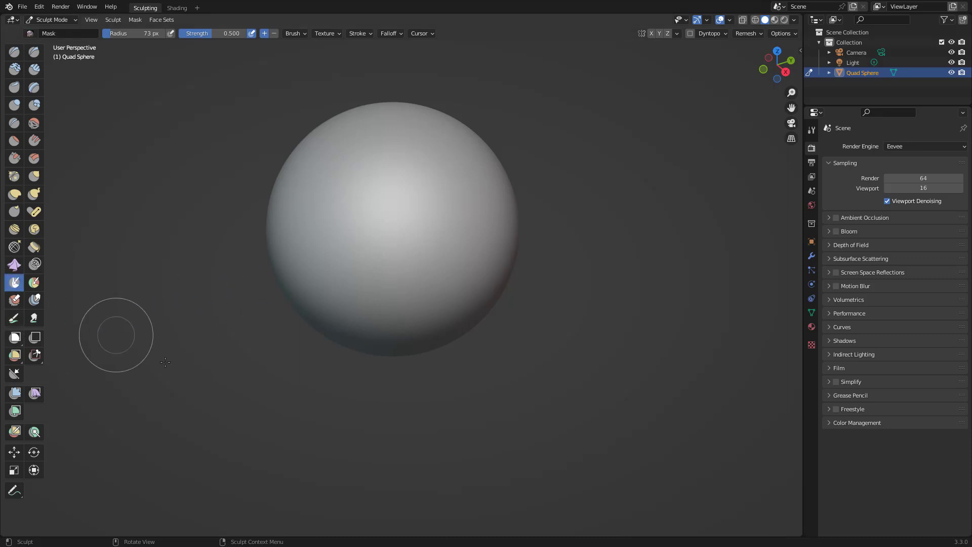
mouse_move(405, 204)
left_mouse_down()
mouse_move(405, 224)
mouse_move(369, 206)
mouse_move(365, 218)
left_mouse_up()
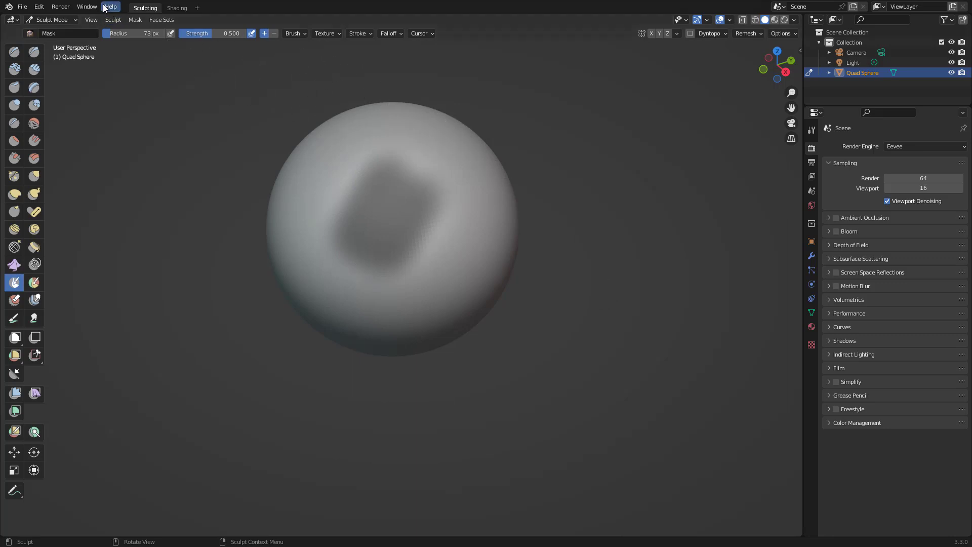
Sharpen the edges of the painted mask patch with Sharpen Mask.
left_click(139, 24)
left_click(141, 21)
left_click(142, 22)
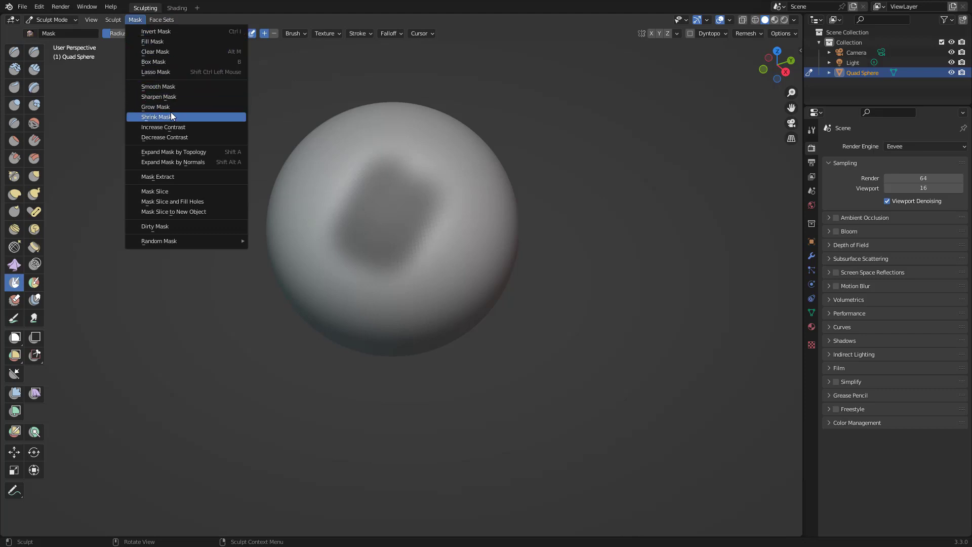
left_click(175, 97)
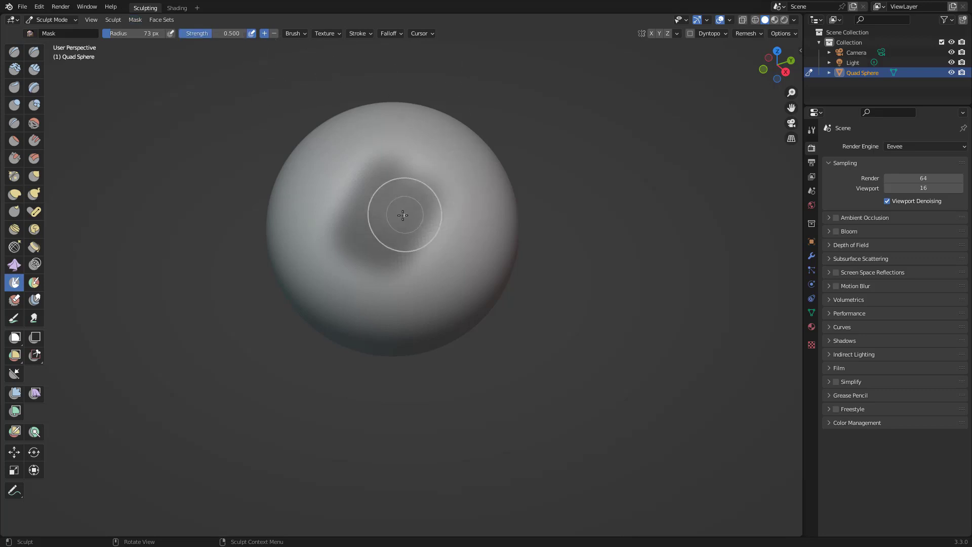
Widen the painted mask patch on the sphere's front with another brush stroke and apply Sharpen Mask to it.
mouse_move(354, 219)
left_mouse_down()
mouse_move(352, 191)
mouse_move(375, 280)
mouse_move(370, 169)
left_mouse_up()
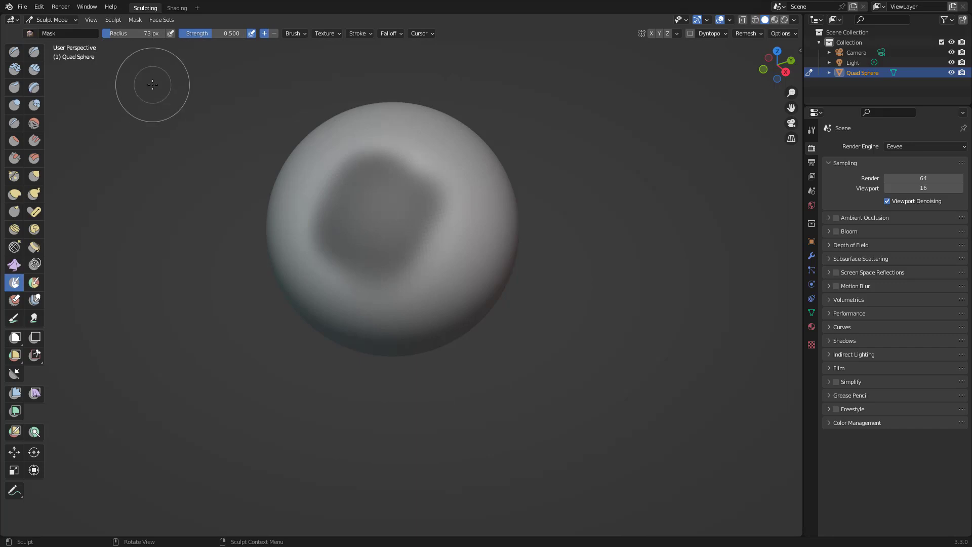
left_click(135, 20)
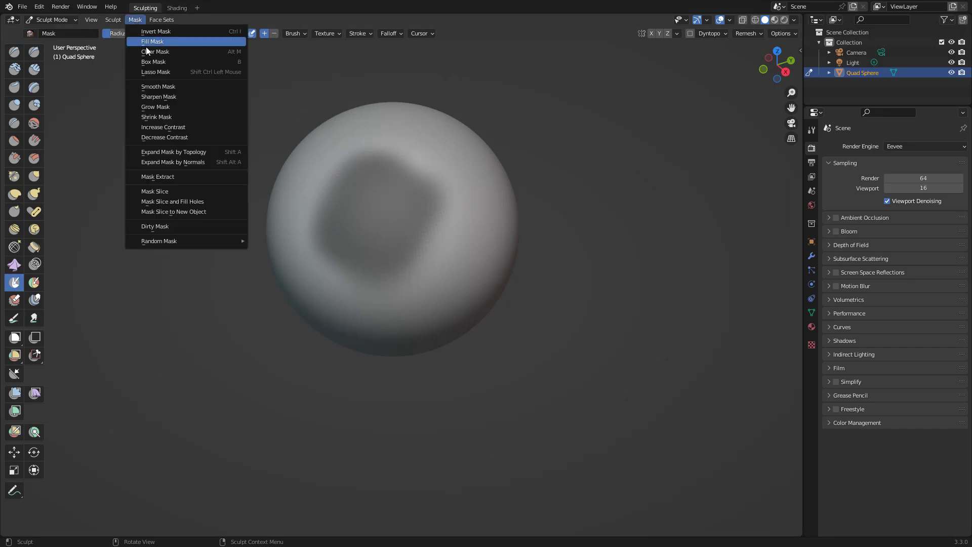
left_click(181, 95)
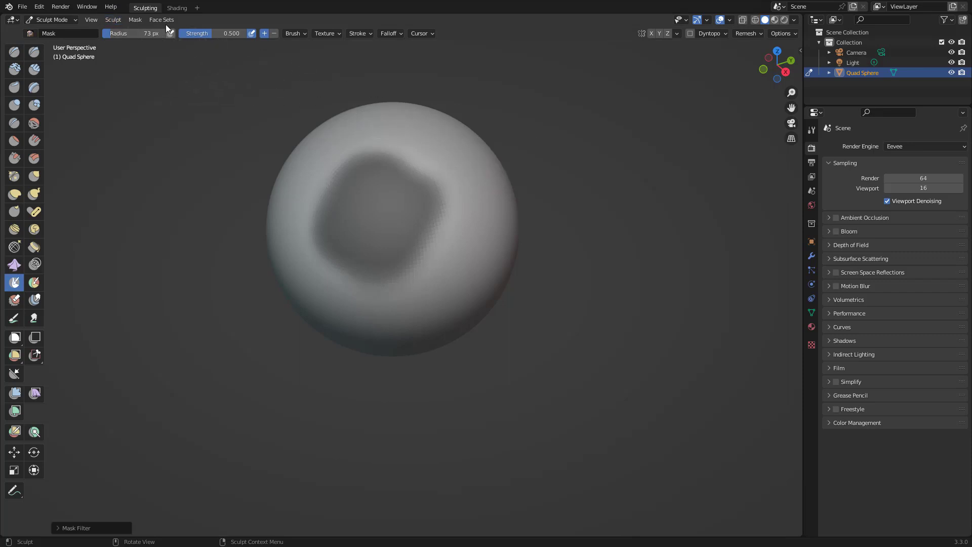
Expand the mask patch outward three times with Grow Mask.
left_click(134, 23)
left_click(140, 23)
left_click(143, 19)
left_click(136, 23)
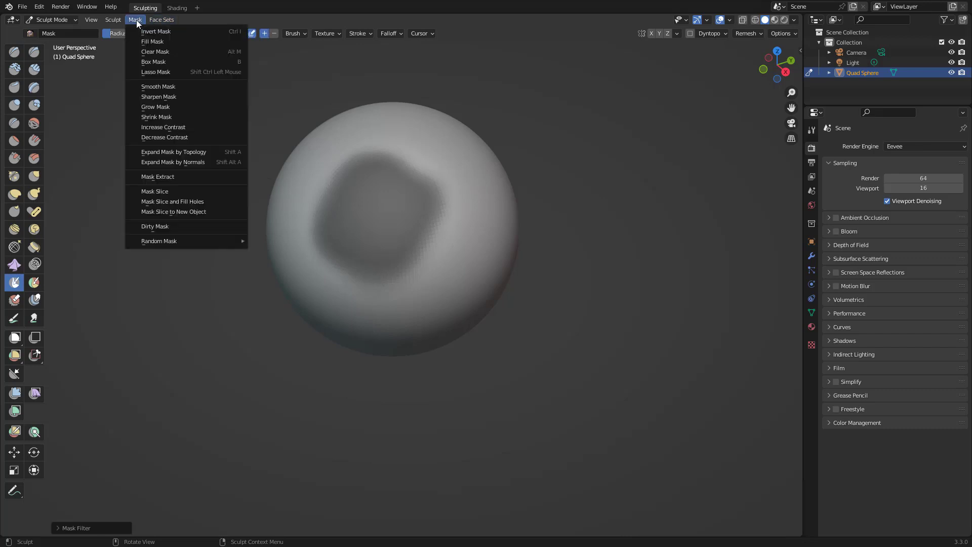
left_click(174, 106)
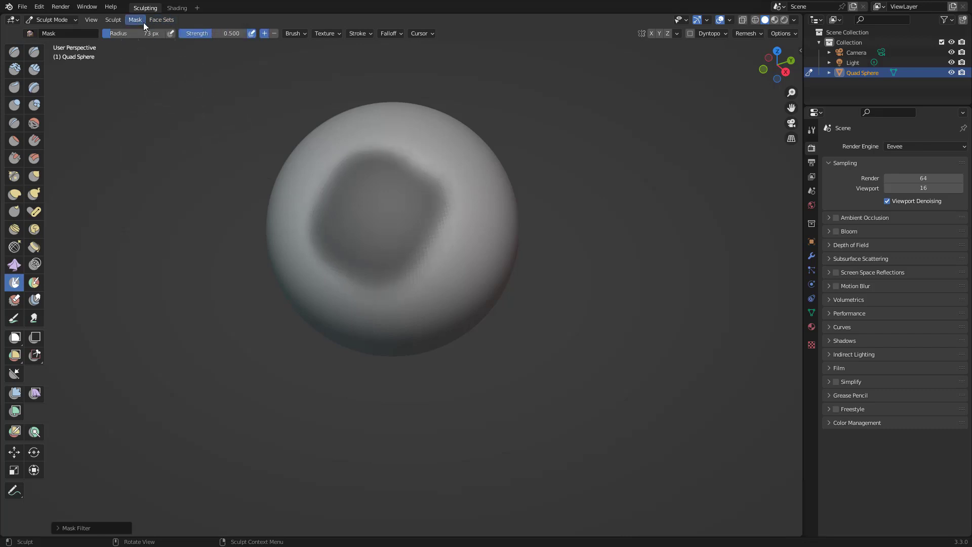
left_click(143, 21)
left_click(165, 116)
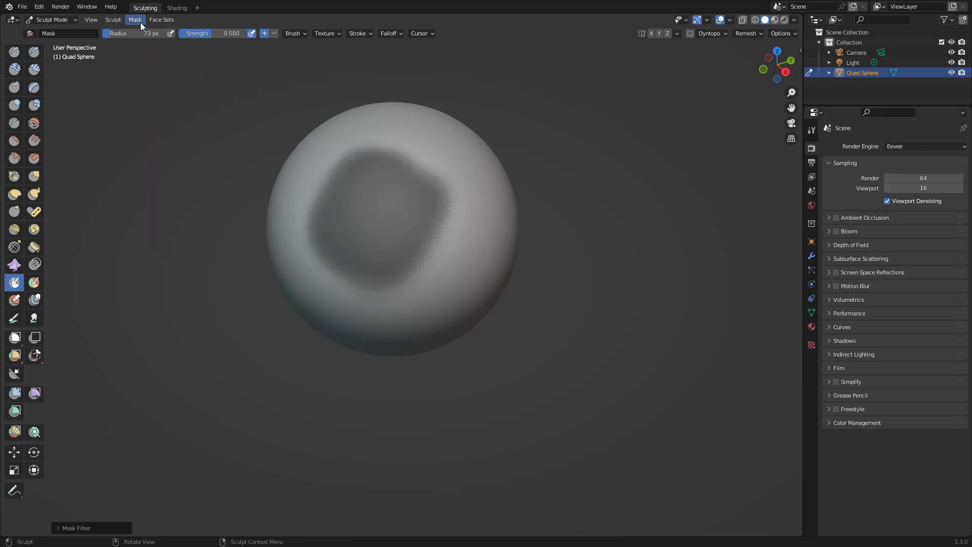
left_click(140, 20)
left_click(160, 109)
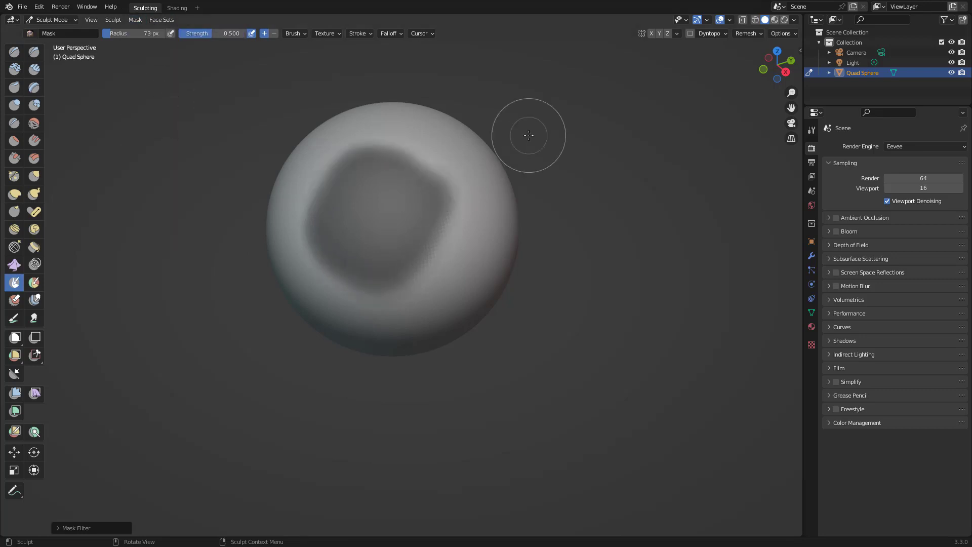
Clear the grown mask, try a Mask brush stroke across the sphere's front and undo that stroke.
middle_click_drag(580, 299, 578, 247)
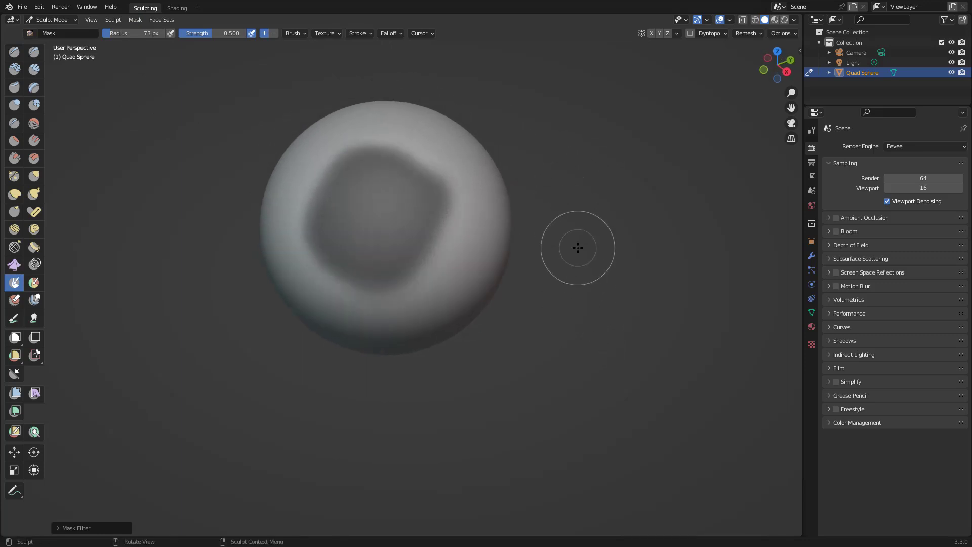
key("alt+m")
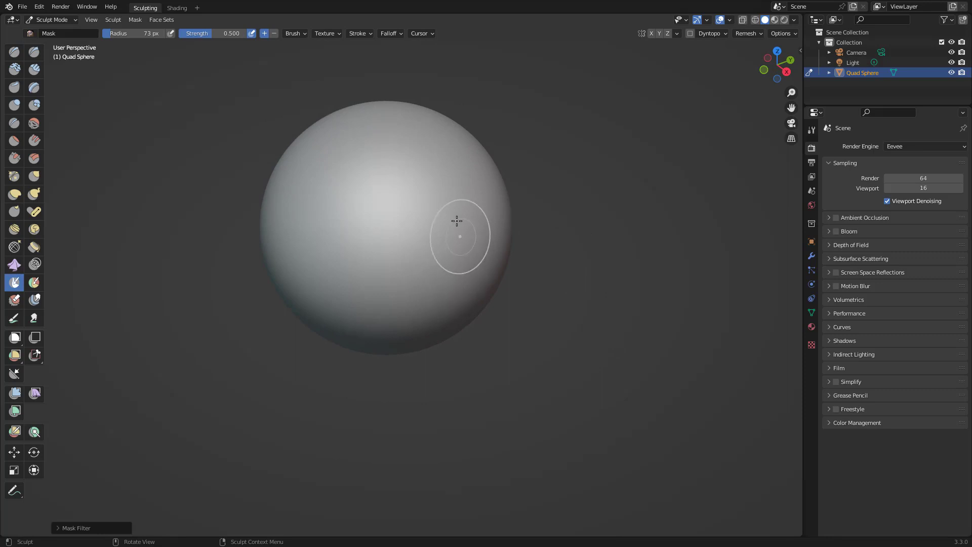
mouse_move(370, 203)
left_mouse_down()
mouse_move(397, 210)
mouse_move(297, 265)
mouse_move(300, 249)
left_mouse_up()
key("ctrl+z")
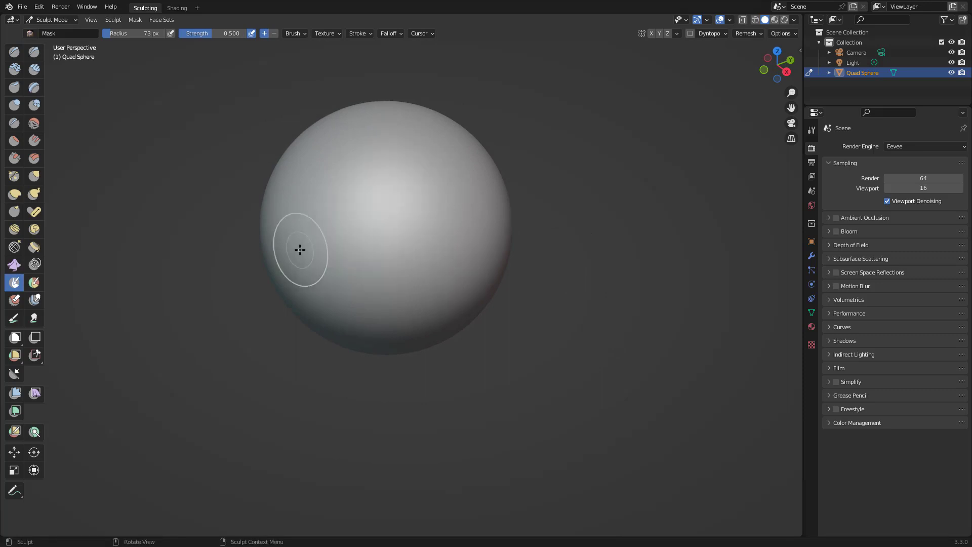
Lasso a mask over the right-hand side of the sphere and invert it before clearing it.
mouse_move(465, 129)
left_mouse_down("ctrl+shift")
mouse_move(491, 201)
mouse_move(537, 254)
mouse_move(562, 228)
left_mouse_up("ctrl+shift")
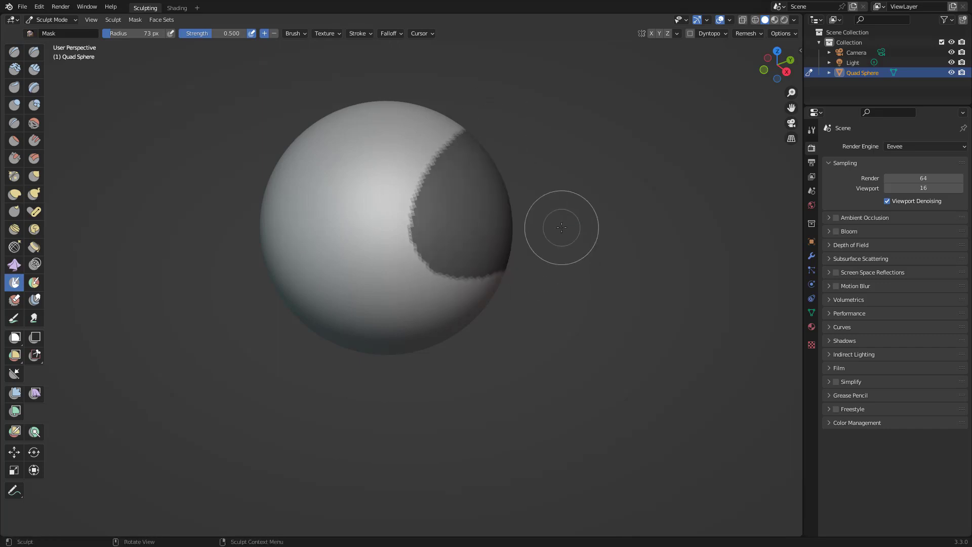
key("ctrl+i")
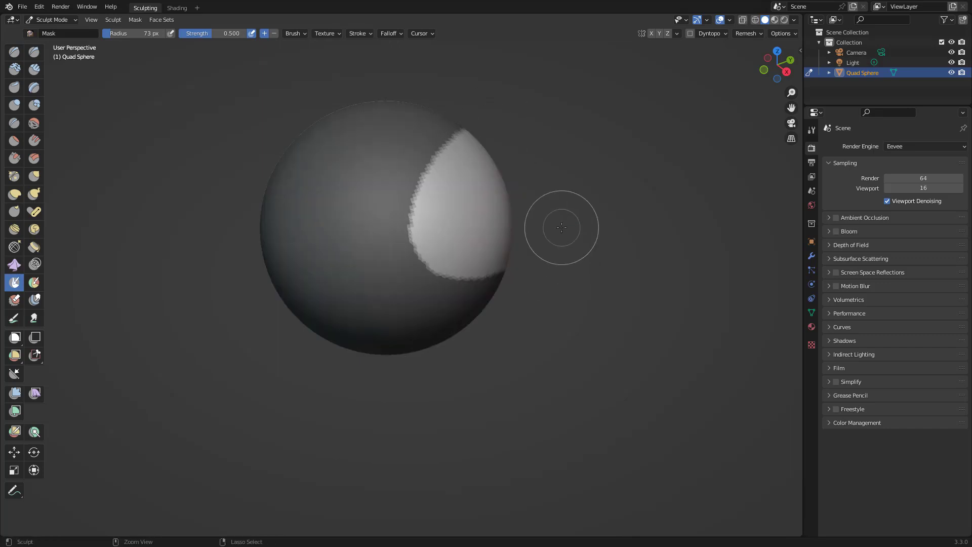
key("alt+m")
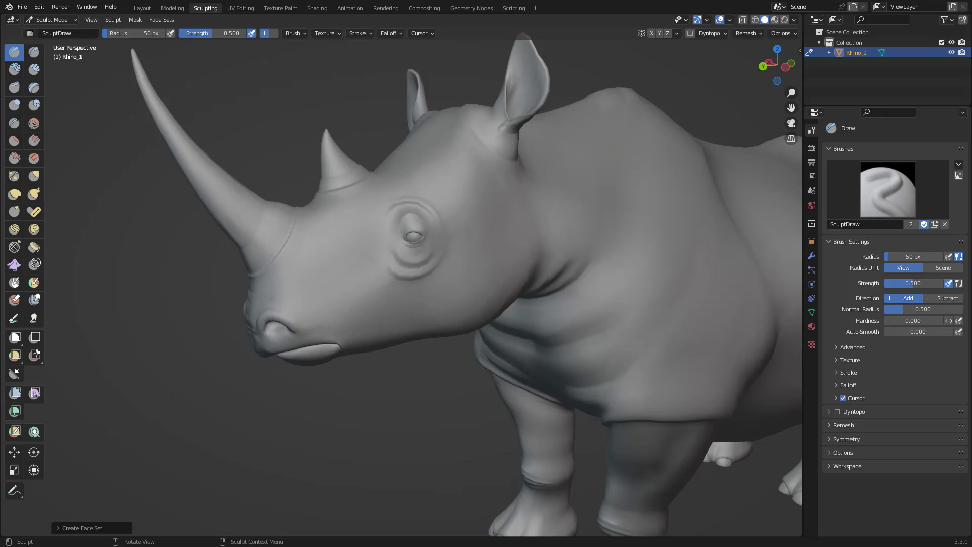
Choose the Draw Face Sets brush, try a stroke down the rhino's large front horn and undo it.
left_click_drag(397, 401, 582, 474, "ctrl+alt")
middle_click_drag(448, 358, 411, 174)
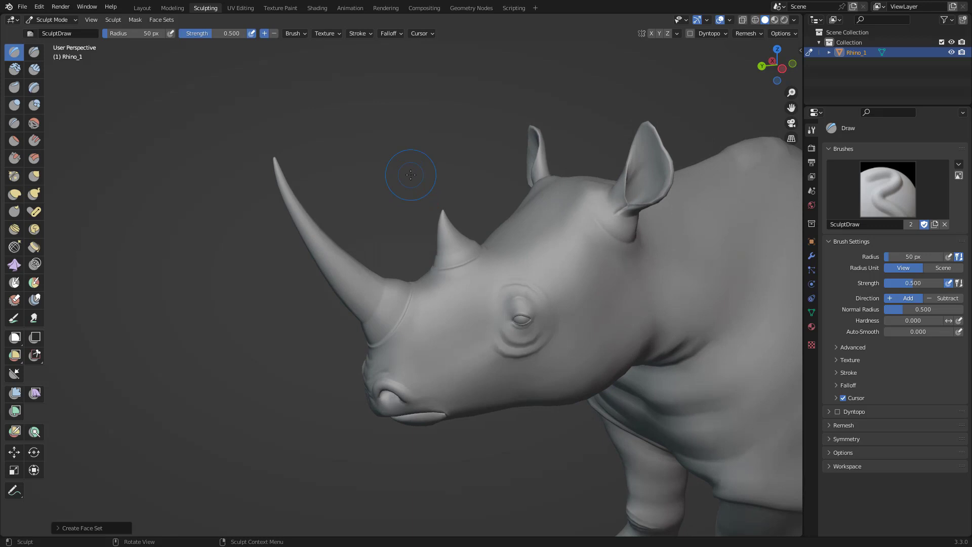
left_click(34, 283)
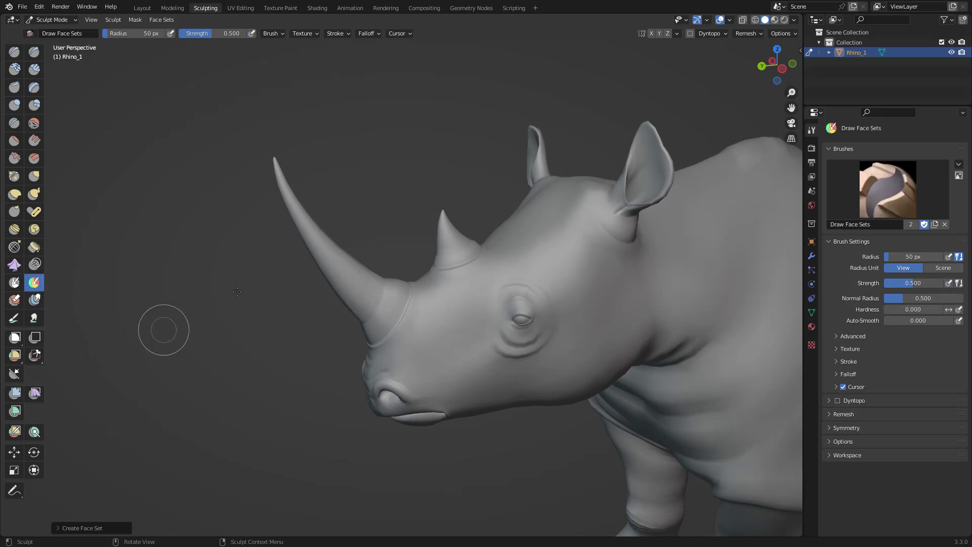
mouse_move(283, 182)
left_mouse_down()
mouse_move(278, 171)
mouse_move(332, 262)
mouse_move(378, 277)
left_mouse_up()
mouse_move(397, 180)
middle_mouse_down()
mouse_move(466, 158)
mouse_move(412, 232)
middle_mouse_up()
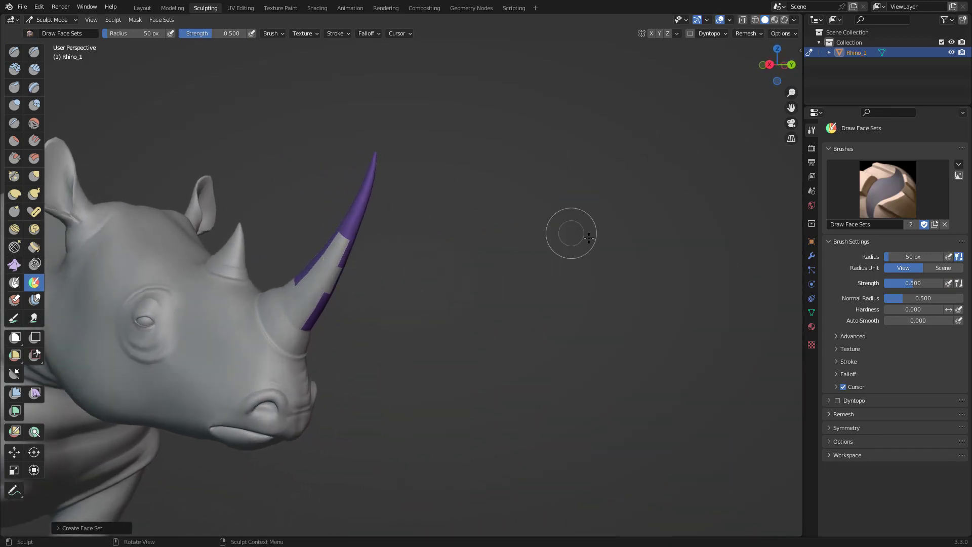
key("ctrl+z")
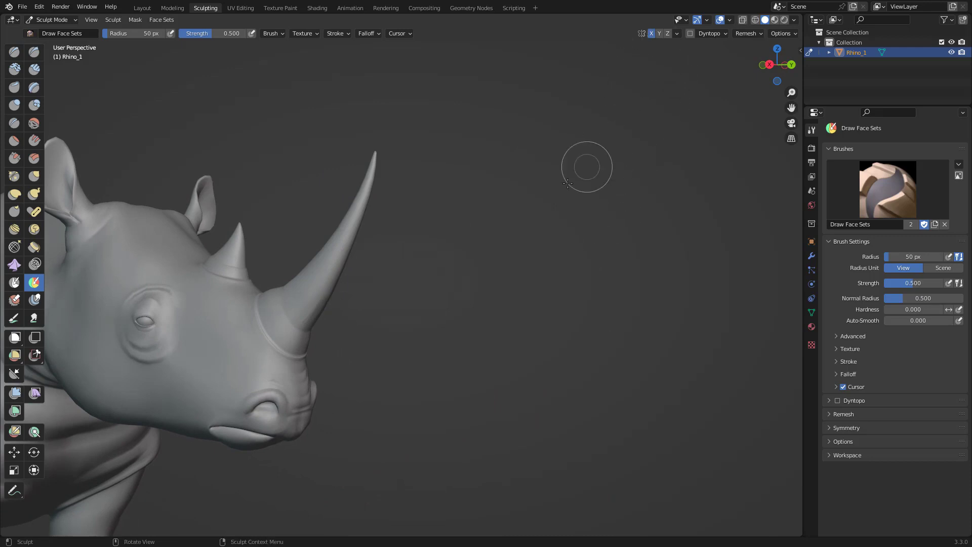
Try face set strokes down the large horn with different mirror symmetry axes and undo them.
left_click_drag(366, 189, 306, 299)
middle_click_drag(490, 274, 545, 141)
key("ctrl+z")
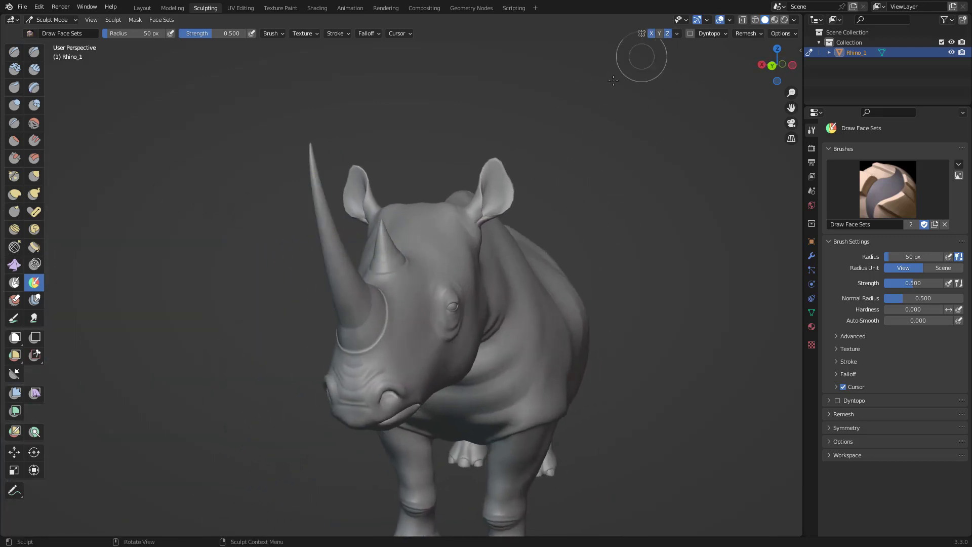
left_click_drag(319, 177, 342, 283)
mouse_move(419, 113)
middle_mouse_down()
mouse_move(509, 129)
mouse_move(552, 162)
mouse_move(491, 203)
mouse_move(334, 225)
middle_mouse_up()
left_click_drag(329, 228, 395, 294)
mouse_move(365, 223)
middle_mouse_down()
mouse_move(407, 181)
mouse_move(365, 263)
middle_mouse_up()
key("ctrl+z")
key("ctrl+z")
Paint one face set over most of the large horn and a second one along its middle section.
middle_click_drag(539, 269, 431, 223)
mouse_move(299, 165)
left_mouse_down()
mouse_move(360, 282)
mouse_move(371, 263)
left_mouse_up()
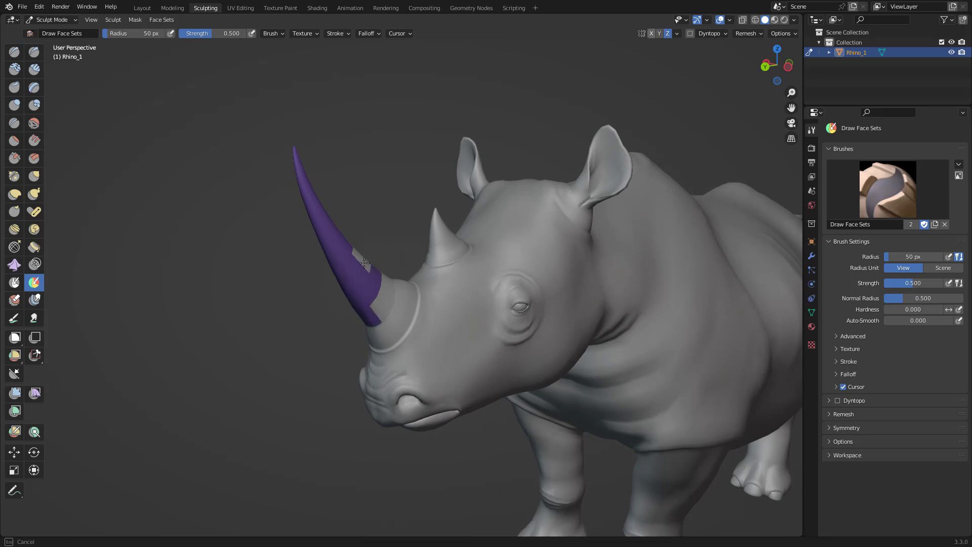
middle_click_drag(375, 201, 534, 165)
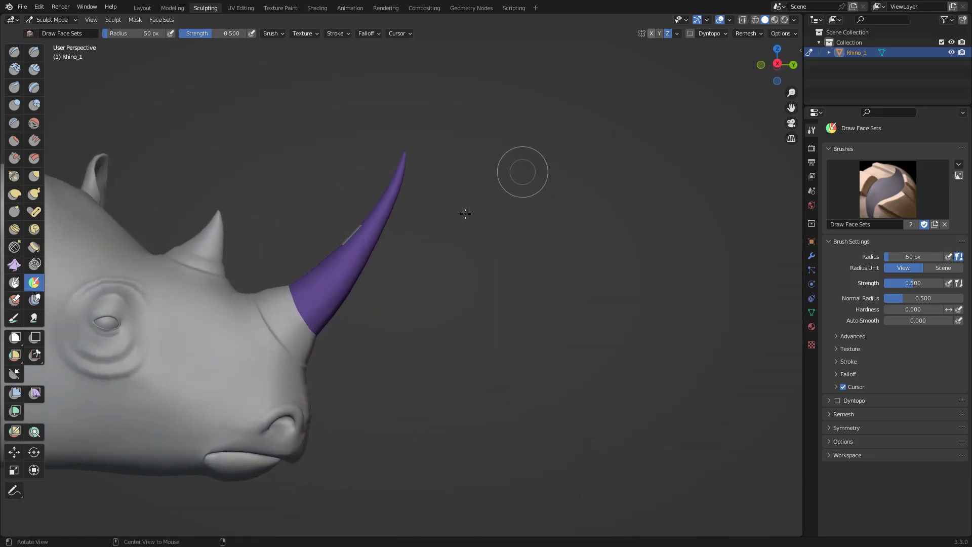
left_click_drag(377, 223, 354, 256)
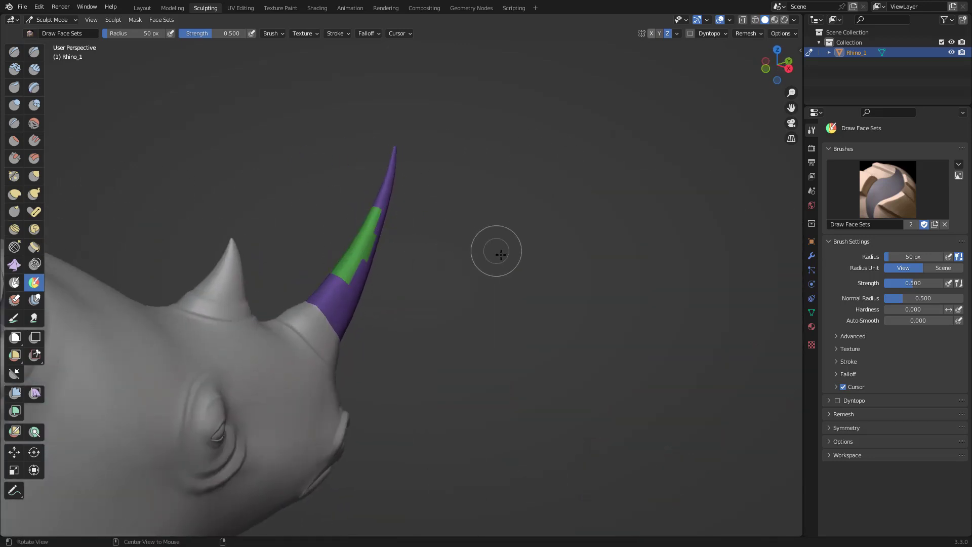
Try a separate face set stroke on the snout between the horn and the eye and undo it.
middle_click_drag(491, 246, 547, 303)
mouse_move(434, 256)
middle_mouse_down()
mouse_move(479, 147)
mouse_move(432, 215)
mouse_move(380, 238)
mouse_move(353, 282)
middle_mouse_up()
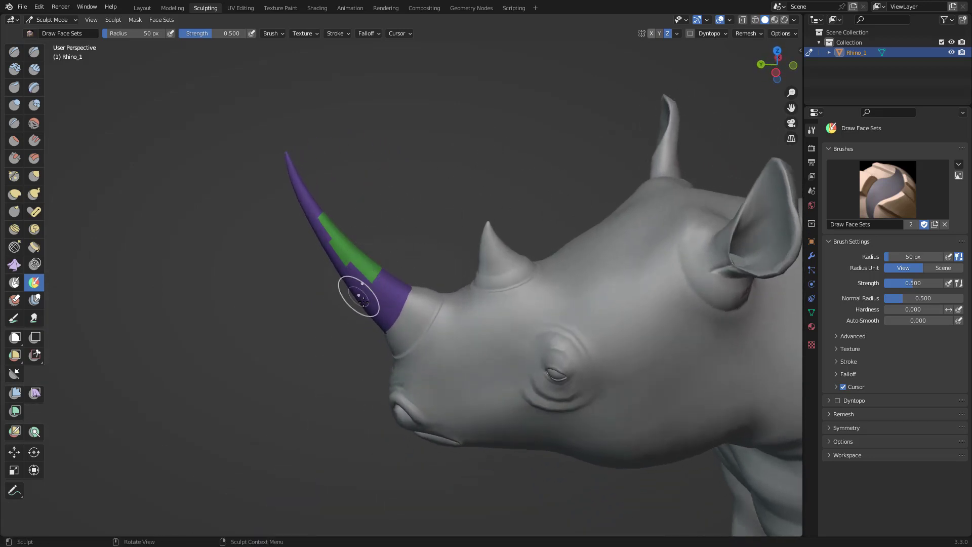
left_click_drag(469, 338, 428, 371)
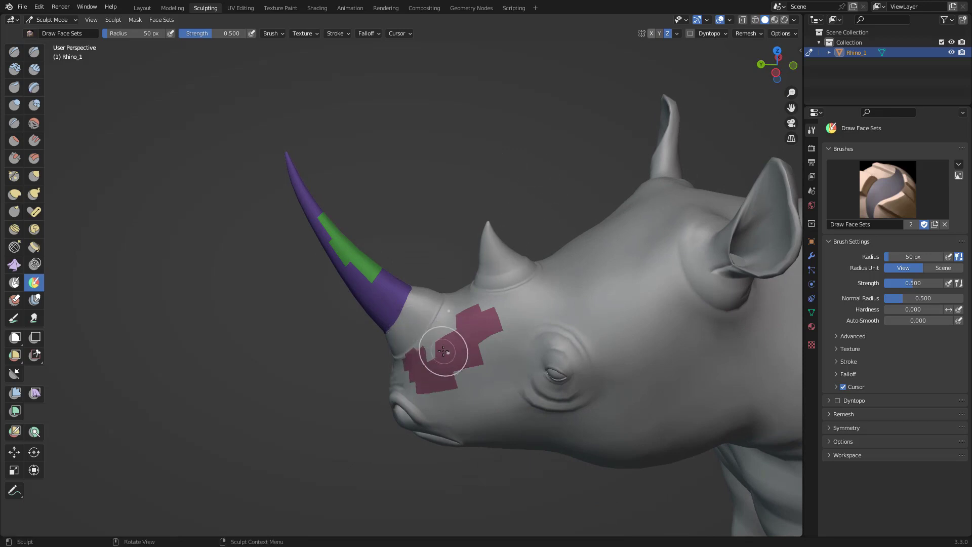
key("ctrl+z")
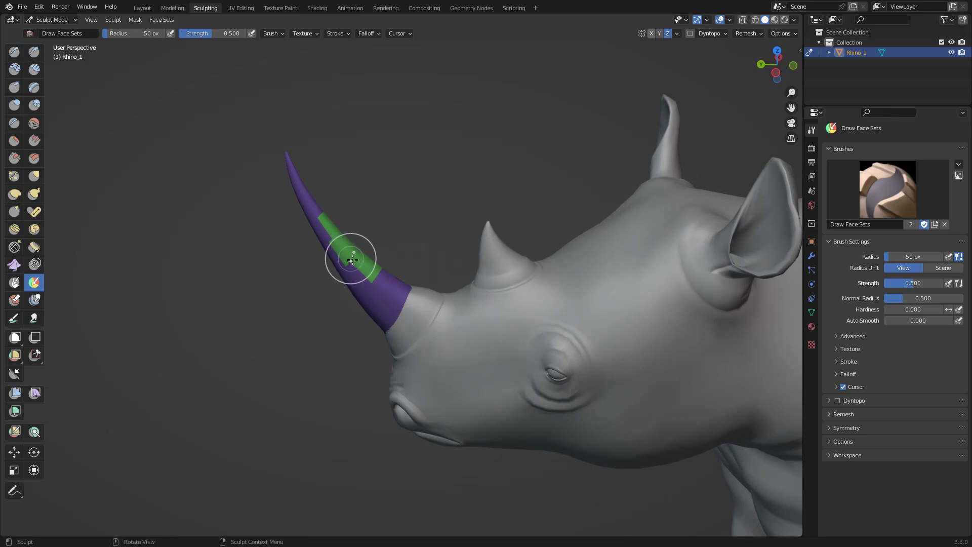
Extend the existing green and purple face sets along the horn, carrying the green one up to the tip.
left_click_drag(363, 277, 367, 284)
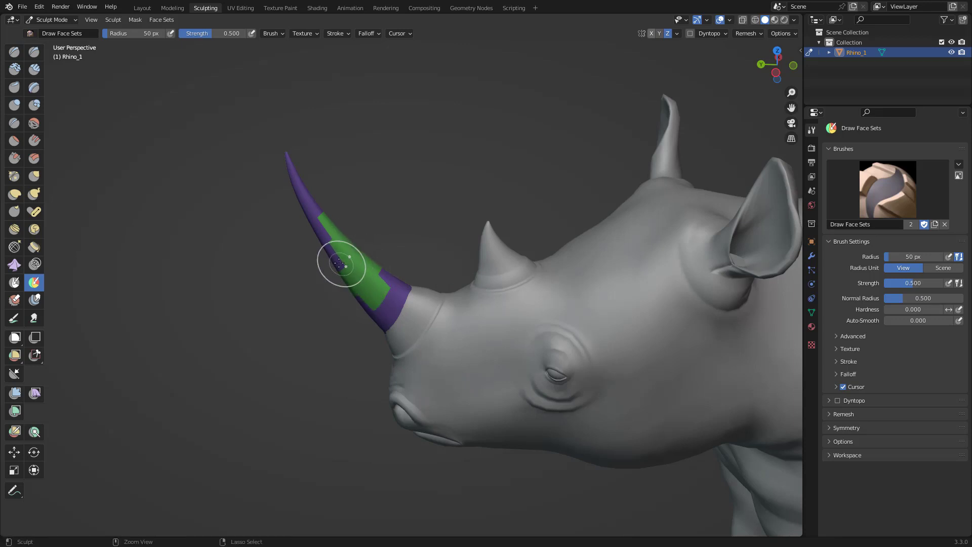
mouse_move(329, 252)
left_mouse_down("ctrl")
mouse_move(311, 212)
mouse_move(364, 238)
left_mouse_up("ctrl")
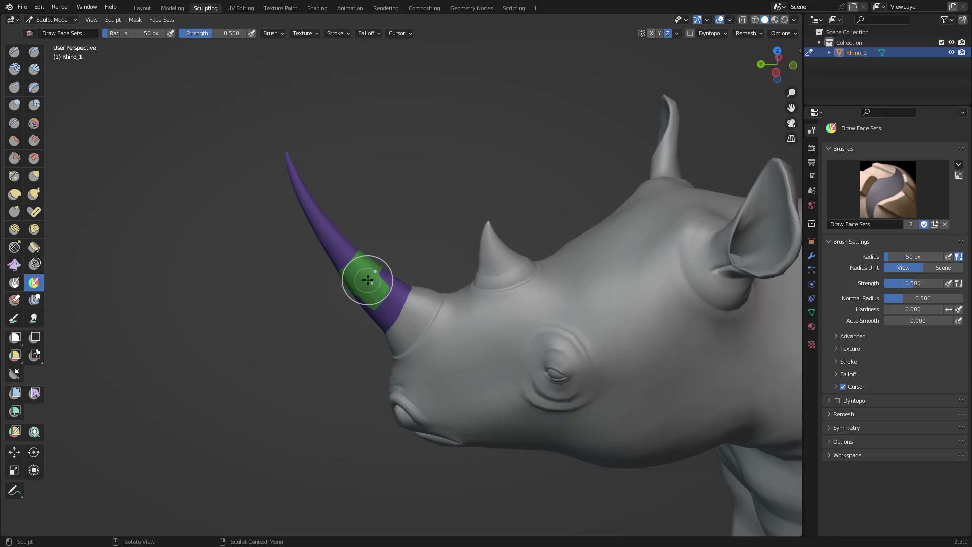
left_click_drag(367, 278, 317, 216, "ctrl")
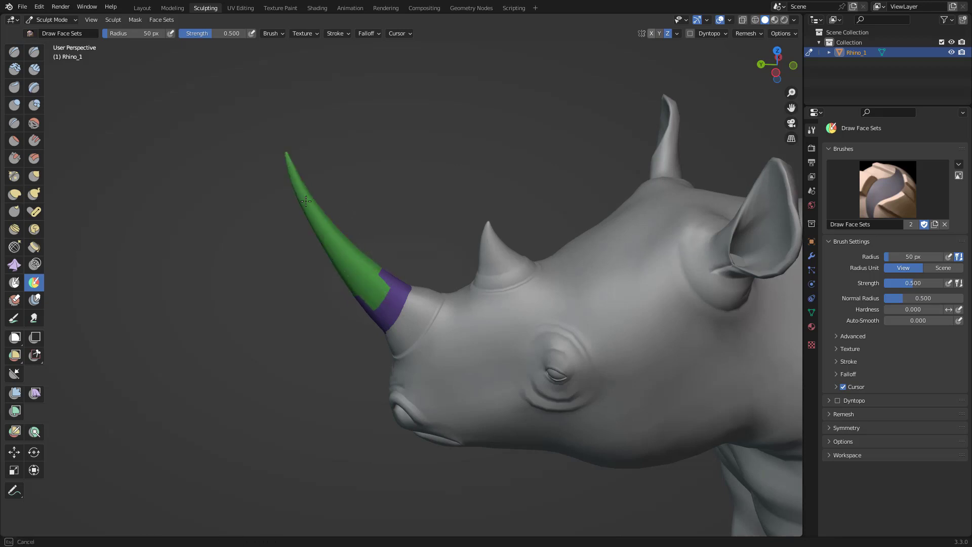
Extend the green face set over the remaining purple patches around the horn's base and far side.
mouse_move(384, 275)
left_mouse_down("ctrl")
mouse_move(400, 293)
mouse_move(414, 213)
left_mouse_up("ctrl")
middle_click_drag(414, 213, 390, 271)
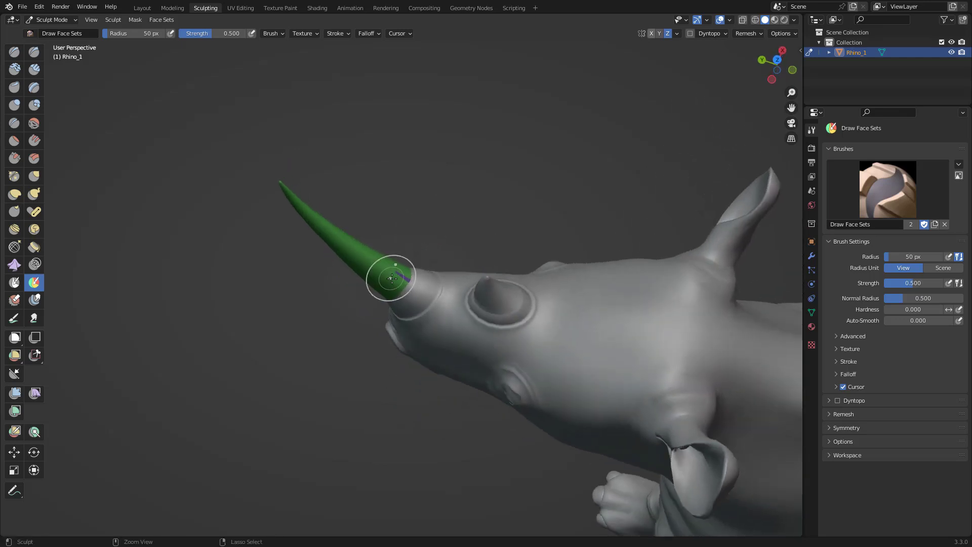
middle_click_drag(438, 180, 539, 152)
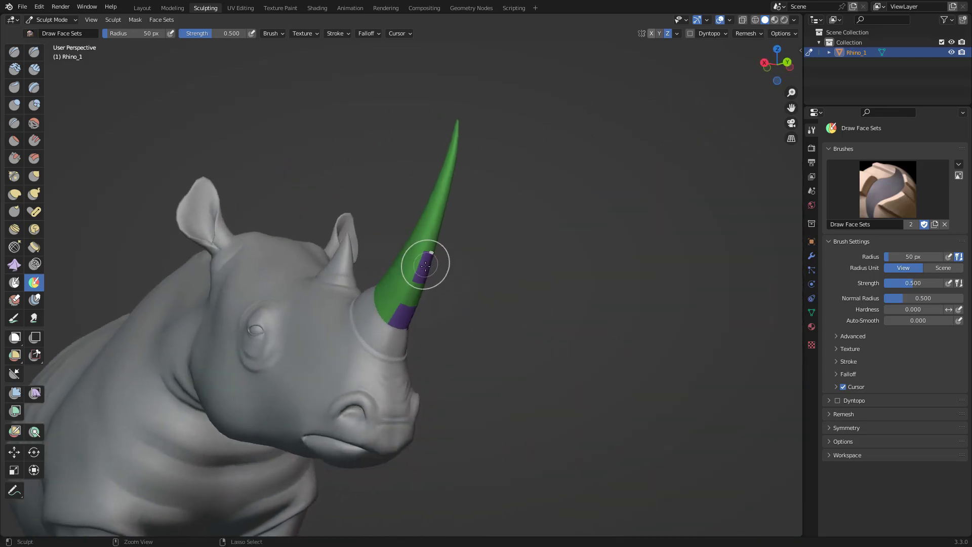
left_click_drag(429, 245, 425, 270, "ctrl")
left_click_drag(409, 305, 412, 304, "ctrl")
middle_click_drag(543, 286, 418, 304)
middle_click_drag(444, 185, 434, 178)
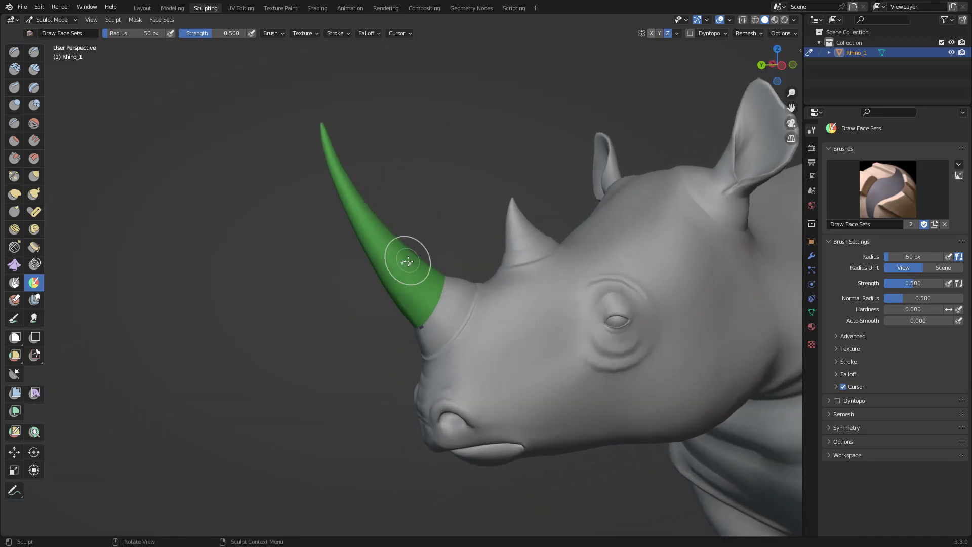
Paint a new face set band across the middle of the horn and extend the green set back over it.
mouse_move(412, 276)
left_mouse_down()
mouse_move(380, 244)
mouse_move(381, 185)
left_mouse_up()
mouse_move(425, 195)
middle_mouse_down()
mouse_move(493, 201)
mouse_move(613, 262)
middle_mouse_up()
mouse_move(512, 221)
middle_mouse_down()
mouse_move(521, 225)
mouse_move(512, 223)
middle_mouse_up()
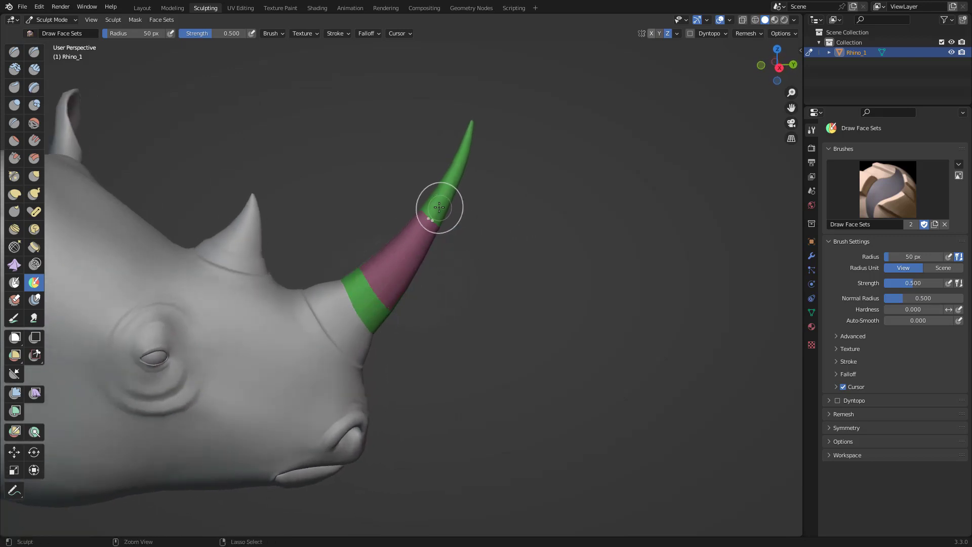
mouse_move(425, 223)
left_mouse_down("ctrl")
mouse_move(381, 276)
mouse_move(384, 288)
mouse_move(425, 281)
left_mouse_up("ctrl")
middle_click_drag(532, 276, 386, 272)
left_click_drag(386, 272, 380, 265, "ctrl")
Paint a new face set band around the horn's base and a small separate one over the gap at its upper edge.
mouse_move(368, 372)
middle_mouse_down()
mouse_move(505, 143)
mouse_move(492, 211)
mouse_move(494, 161)
middle_mouse_up()
middle_click_drag(569, 231, 431, 67, "shift")
mouse_move(543, 465)
middle_mouse_down("shift")
mouse_move(442, 353)
mouse_move(511, 290)
middle_mouse_up("shift")
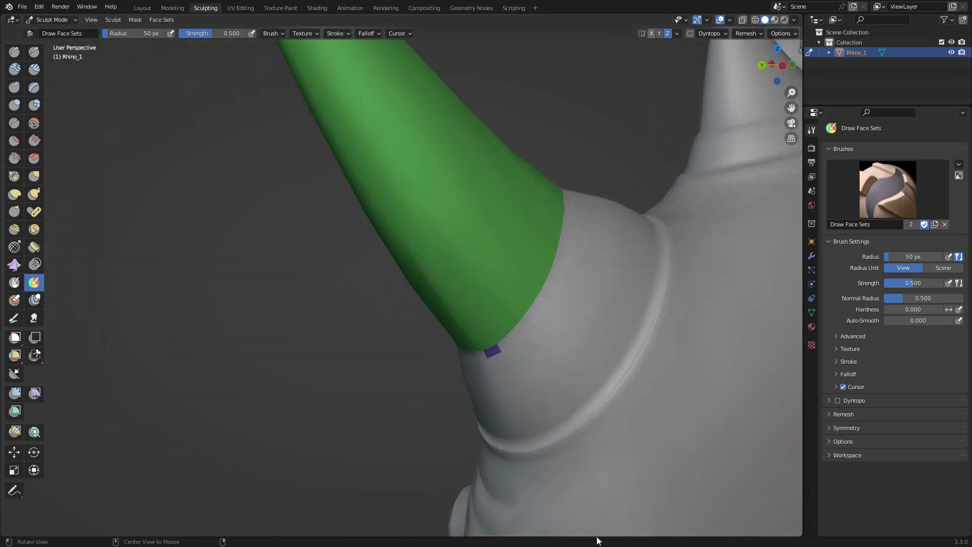
mouse_move(572, 292)
left_mouse_down()
mouse_move(556, 337)
mouse_move(506, 392)
mouse_move(486, 380)
mouse_move(618, 194)
left_mouse_up()
left_click_drag(550, 325, 593, 199)
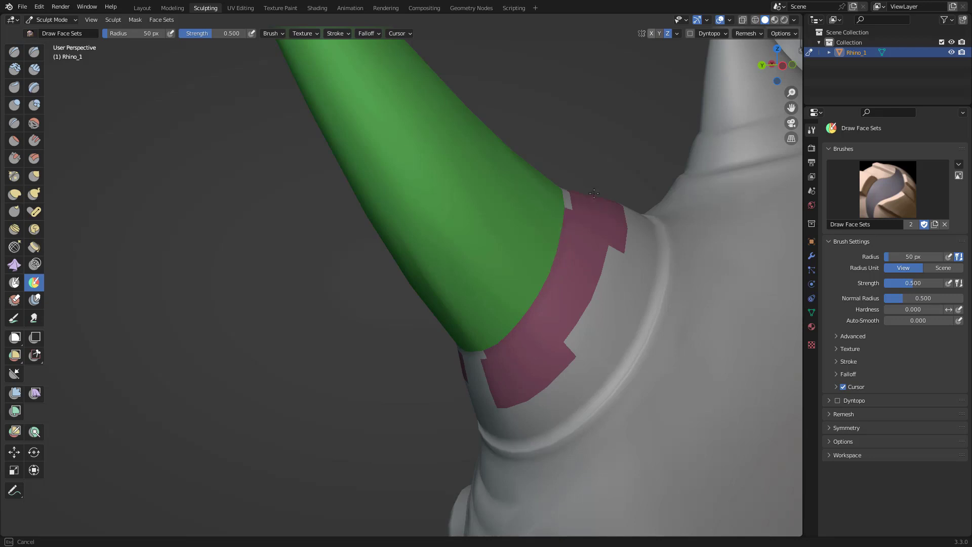
mouse_move(564, 324)
left_mouse_down()
mouse_move(600, 269)
mouse_move(469, 400)
left_mouse_up()
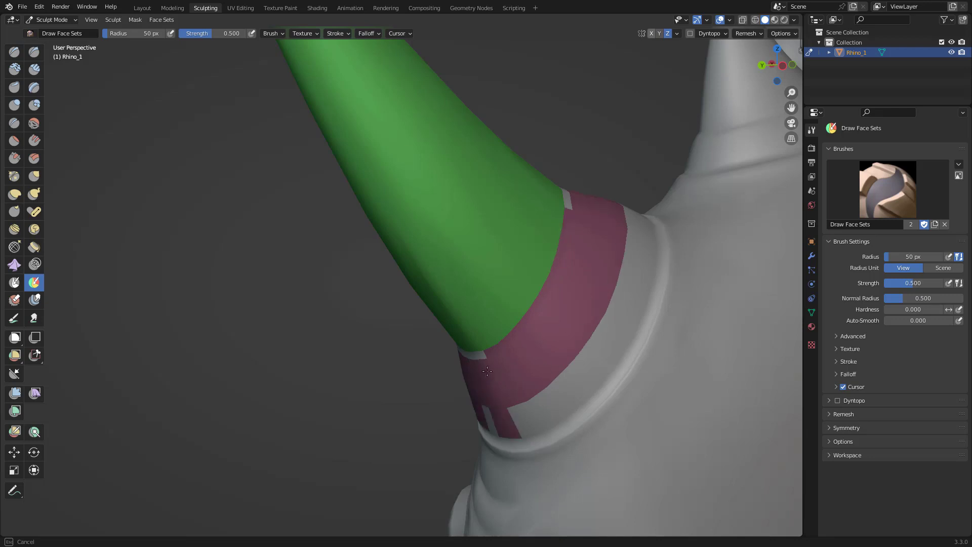
left_click_drag(486, 367, 499, 365)
left_click_drag(568, 202, 580, 206)
mouse_move(619, 145)
middle_mouse_down()
mouse_move(615, 201)
mouse_move(568, 211)
middle_mouse_up()
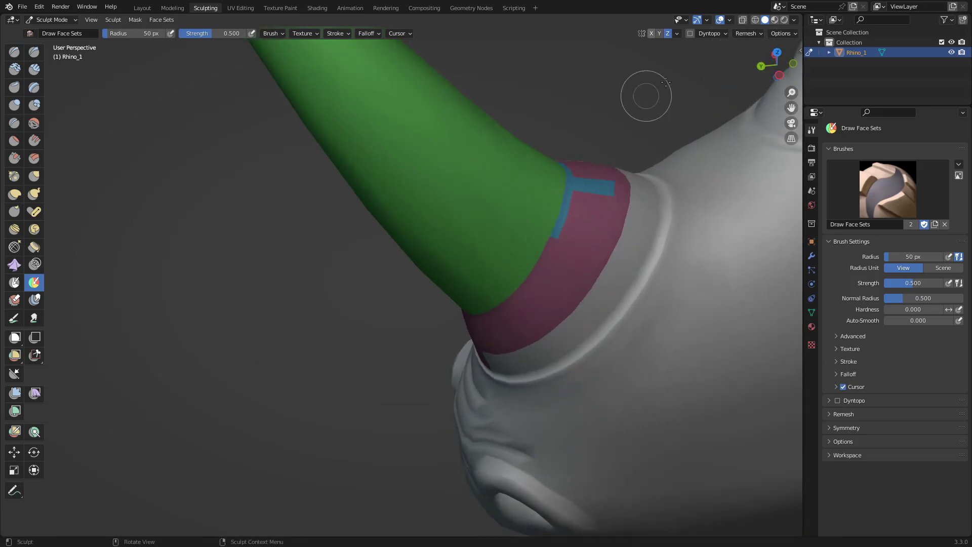
Paint a small face set beside the horn's base band and extend the base band's face set over the blue and olive patches.
left_click_drag(646, 195, 639, 238)
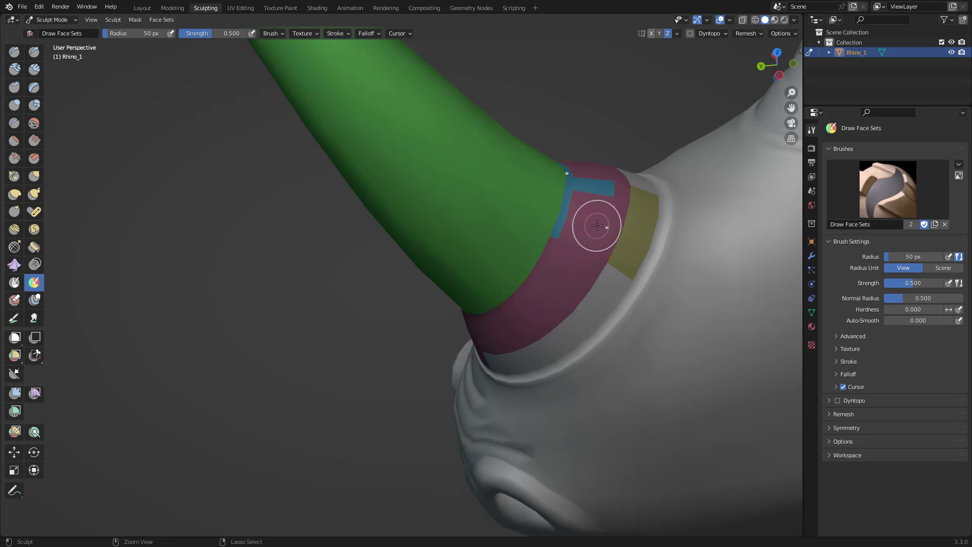
mouse_move(603, 192)
left_mouse_down("ctrl")
mouse_move(586, 180)
mouse_move(608, 278)
mouse_move(633, 187)
mouse_move(593, 293)
mouse_move(615, 212)
left_mouse_up("ctrl")
left_click(594, 163, "ctrl")
mouse_move(571, 253)
left_mouse_down("ctrl")
mouse_move(593, 283)
mouse_move(556, 345)
mouse_move(608, 169)
mouse_move(634, 210)
mouse_move(618, 217)
left_mouse_up("ctrl")
middle_click_drag(620, 118, 537, 199)
middle_click_drag(480, 179, 507, 152, "ctrl")
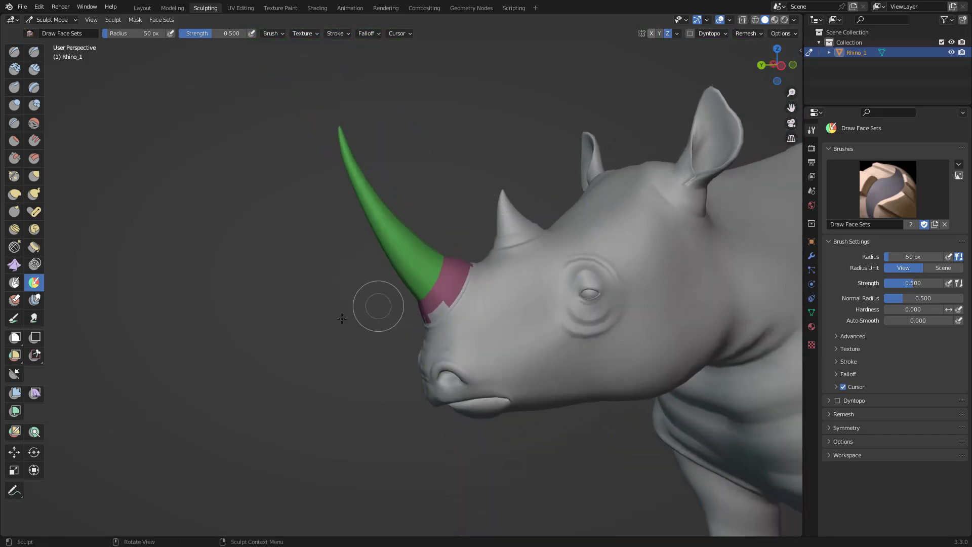
Try the Box Face Set tool on the rhino's head, and undo the trial boxes along with the horn's painted face sets.
middle_click_drag(180, 354, 170, 354)
left_click(15, 355)
left_click_drag(465, 174, 541, 223)
left_click_drag(567, 121, 717, 310)
key("ctrl+z")
key("ctrl+z")
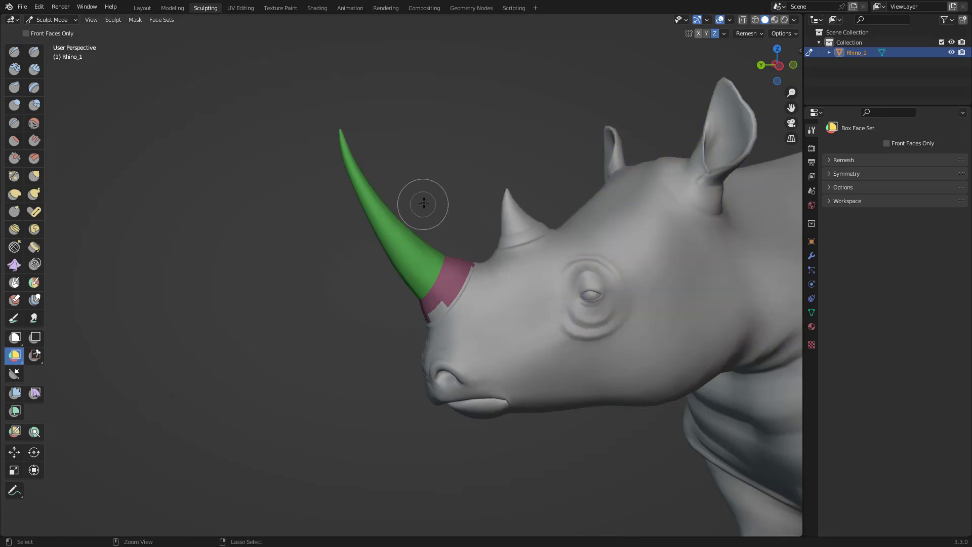
key("ctrl+z")
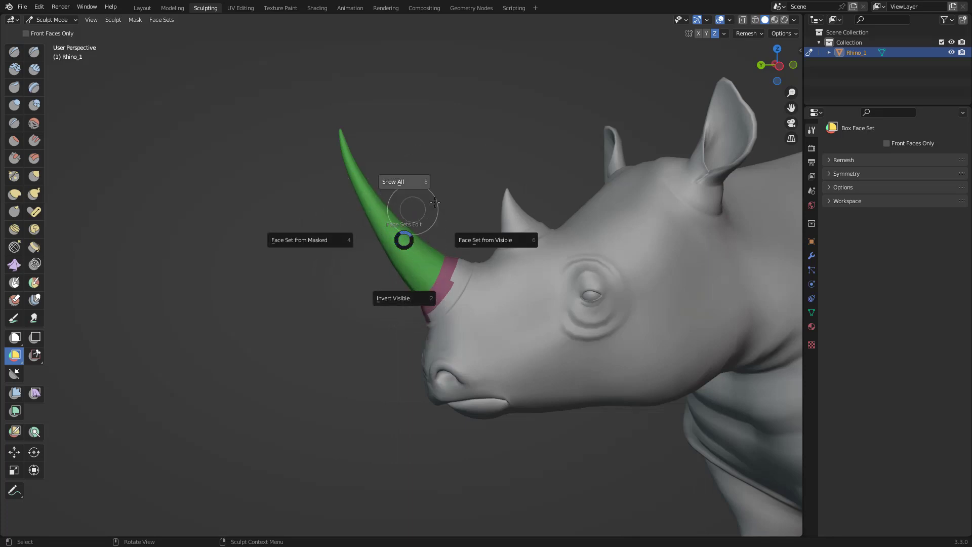
left_click(466, 194)
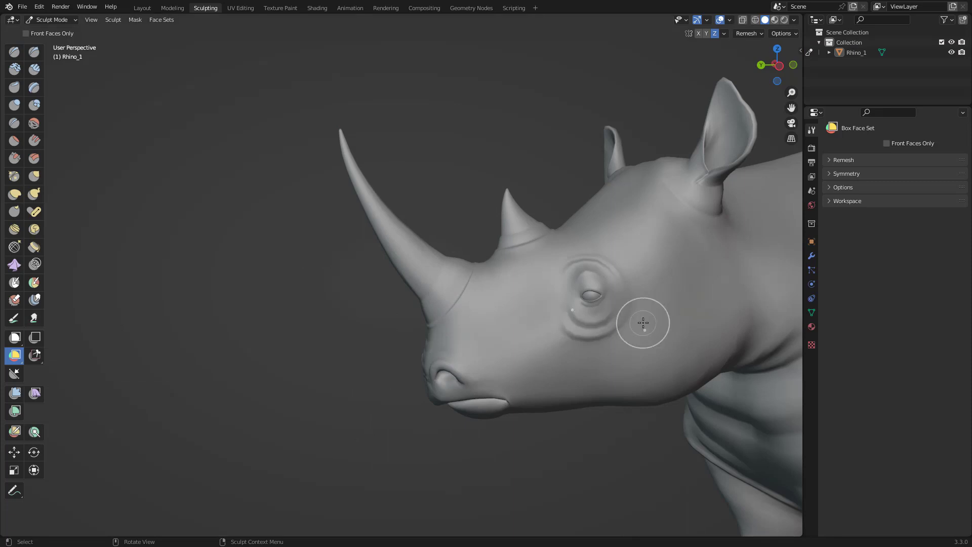
mouse_move(484, 127)
middle_mouse_down()
mouse_move(529, 142)
mouse_move(486, 137)
middle_mouse_up()
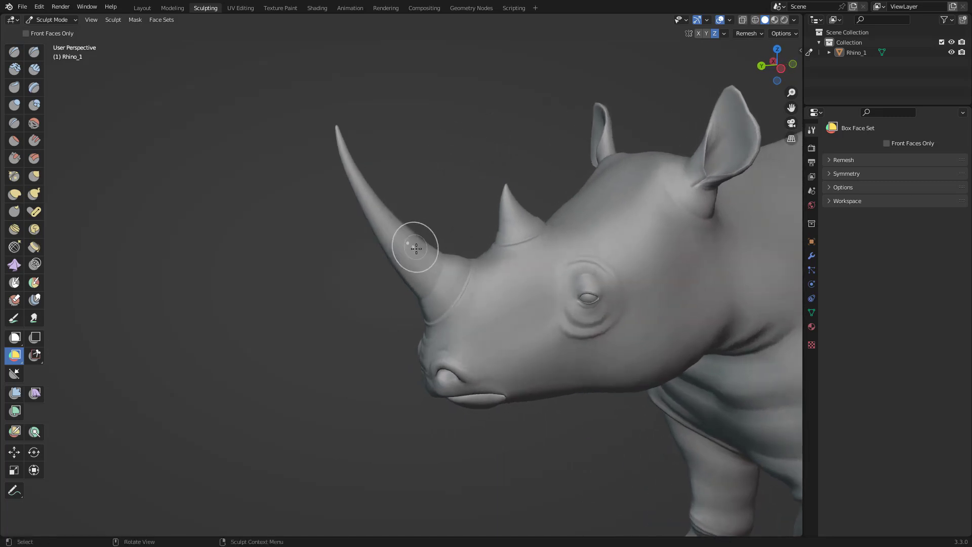
left_click_drag(418, 251, 406, 270)
key("ctrl+z")
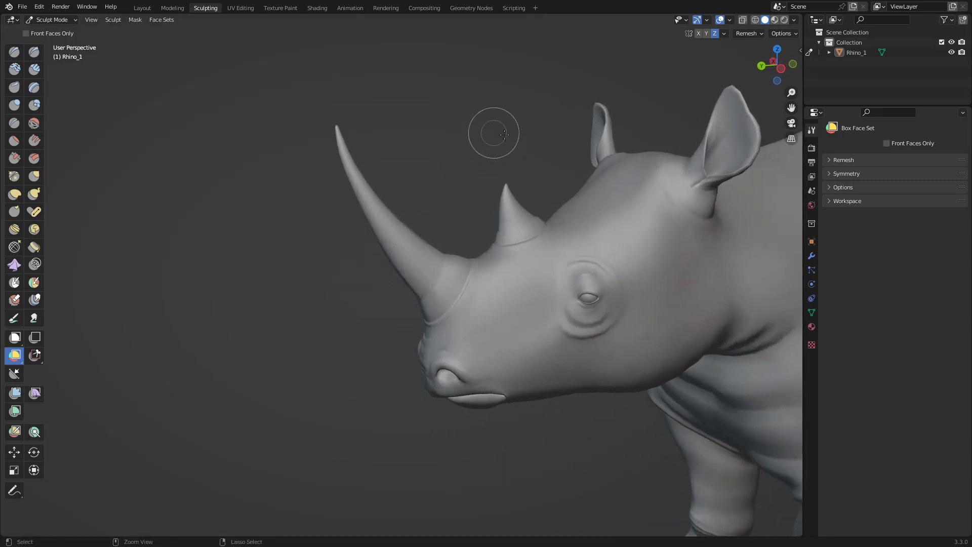
Create a box face set enclosing the rhino's entire head from the left orthographic view.
middle_click_drag(532, 130, 505, 139)
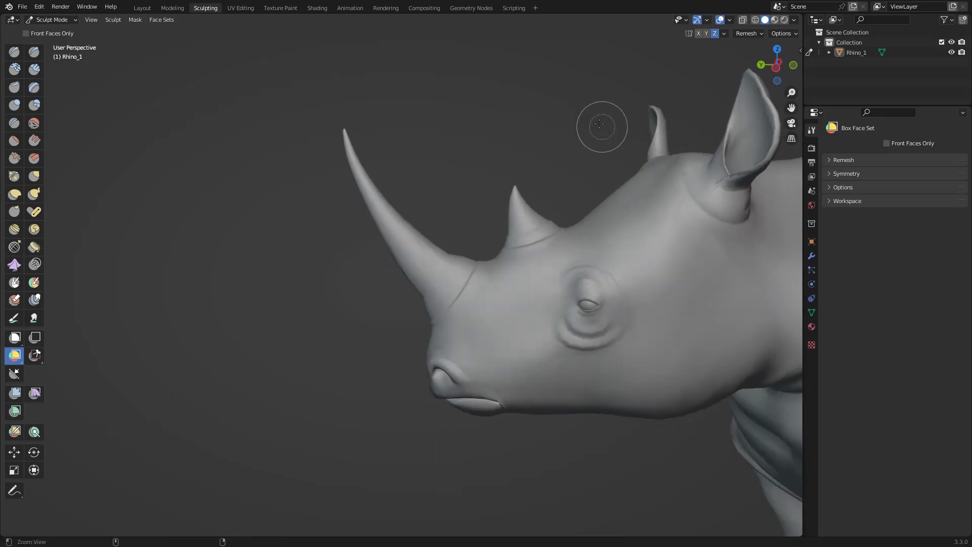
scroll(603, 132, "down", 5)
middle_click_drag(576, 148, 473, 127, "shift")
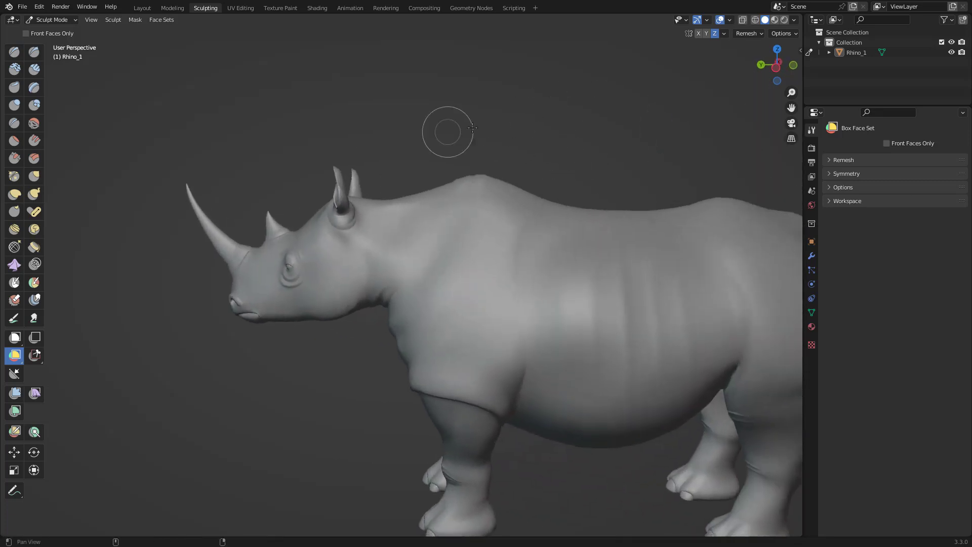
left_click(776, 66)
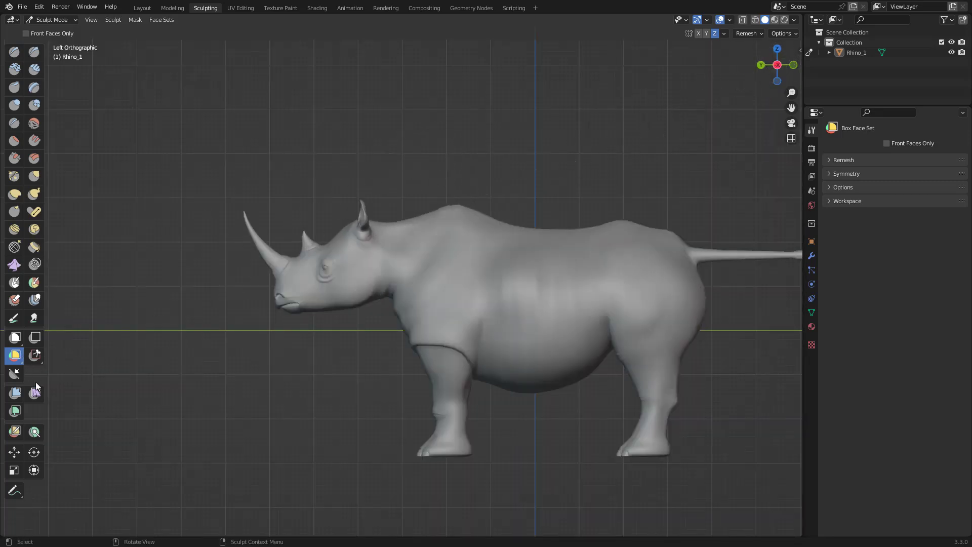
left_click_drag(209, 161, 391, 334)
mouse_move(391, 334)
middle_mouse_down()
mouse_move(506, 169)
mouse_move(565, 170)
mouse_move(552, 169)
middle_mouse_up()
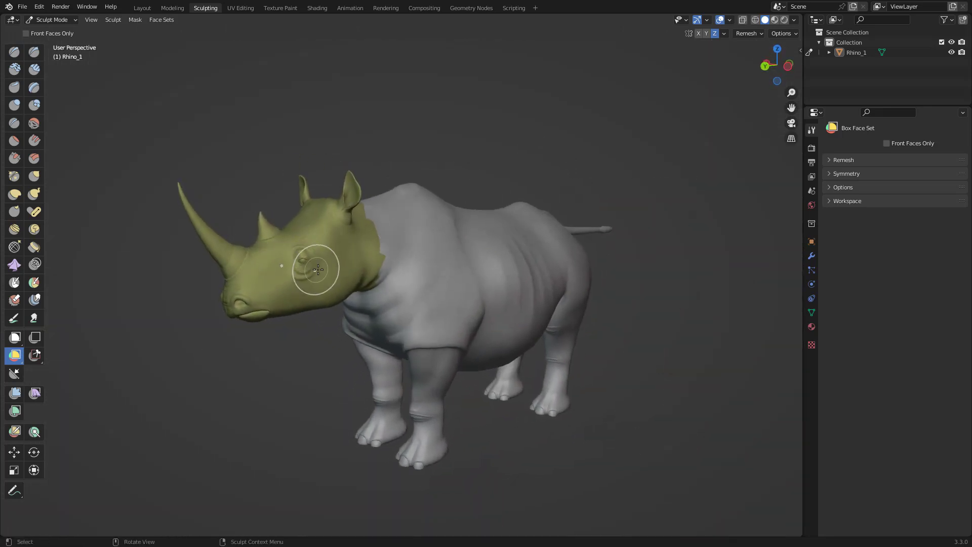
Isolate the head's face set by hiding the rest of the body, and inspect the head from several angles.
key("shift+h")
middle_click_drag(467, 257, 404, 307)
scroll(454, 298, "up", 5)
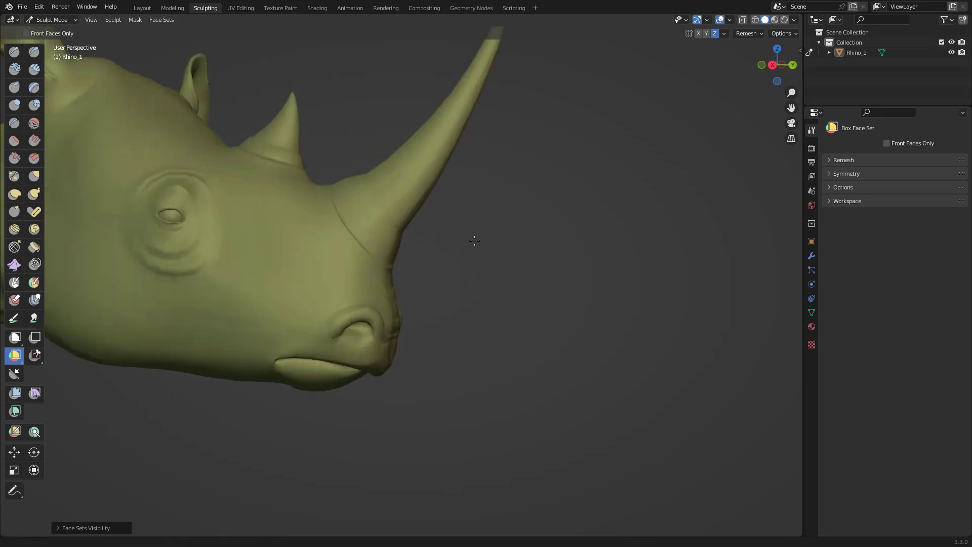
middle_click_drag(485, 260, 561, 174)
middle_click_drag(662, 222, 640, 210)
middle_click_drag(571, 339, 616, 343)
middle_click_drag(666, 393, 746, 384)
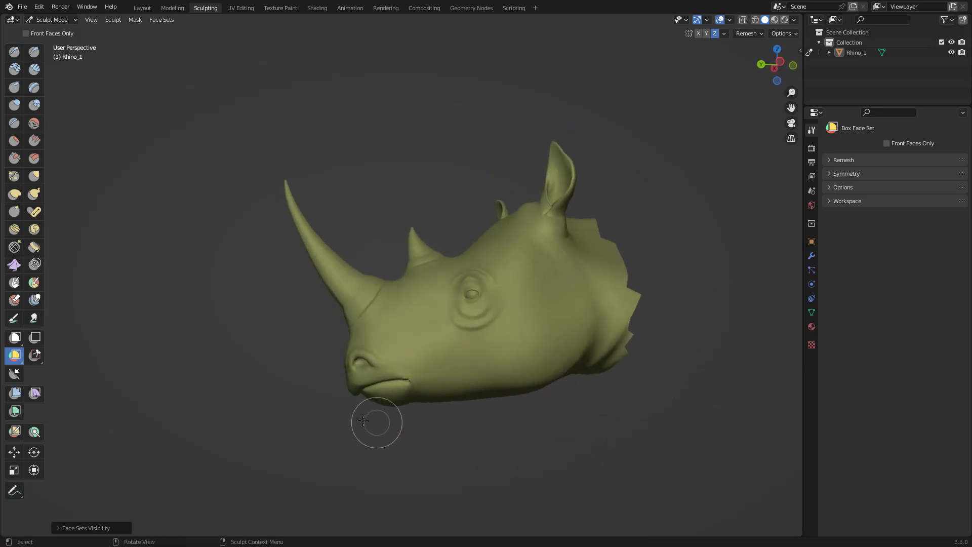
middle_click_drag(669, 206, 456, 260)
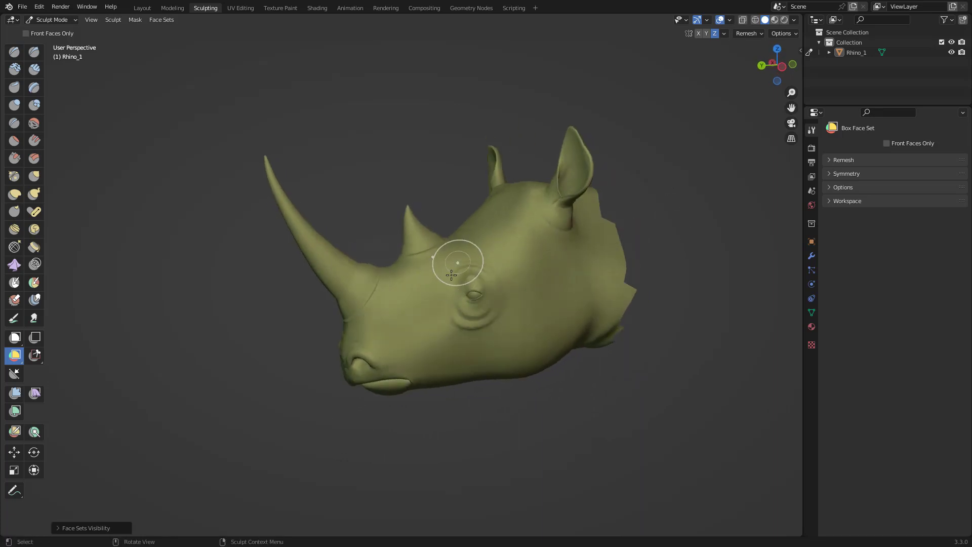
Paint a new face set around the rhino's eye with Draw Face Sets and bring the hidden body back into view.
left_click(34, 282)
left_click_drag(458, 301, 463, 268)
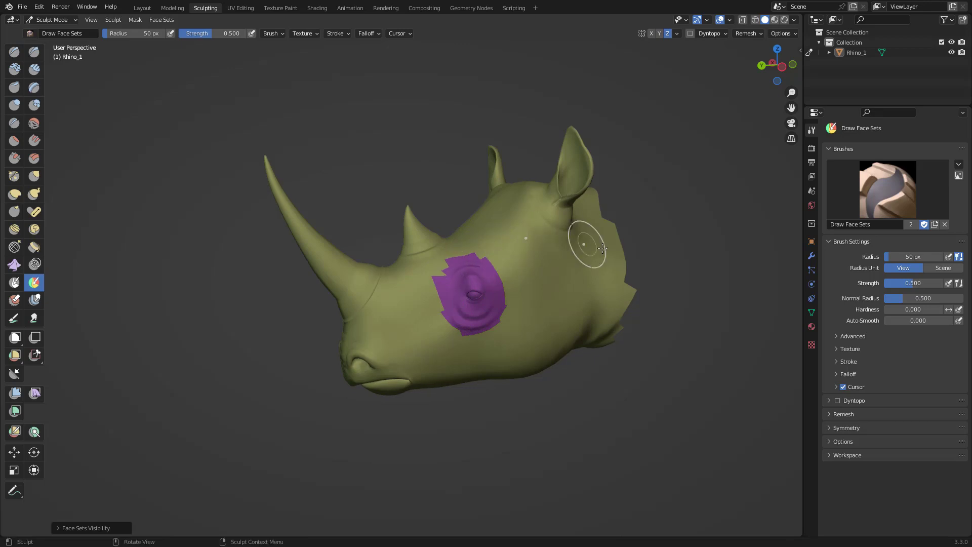
key("h")
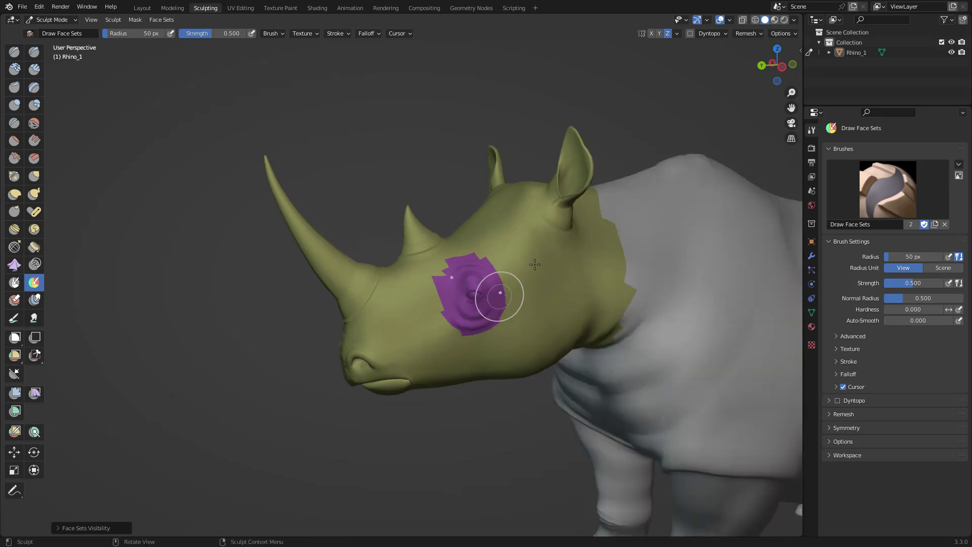
Toggle face set visibility on the head, examine it with the eye's face set hidden, and show the whole rhino again.
key("h")
mouse_move(550, 354)
middle_mouse_down()
mouse_move(420, 408)
mouse_move(557, 357)
middle_mouse_up()
key("h")
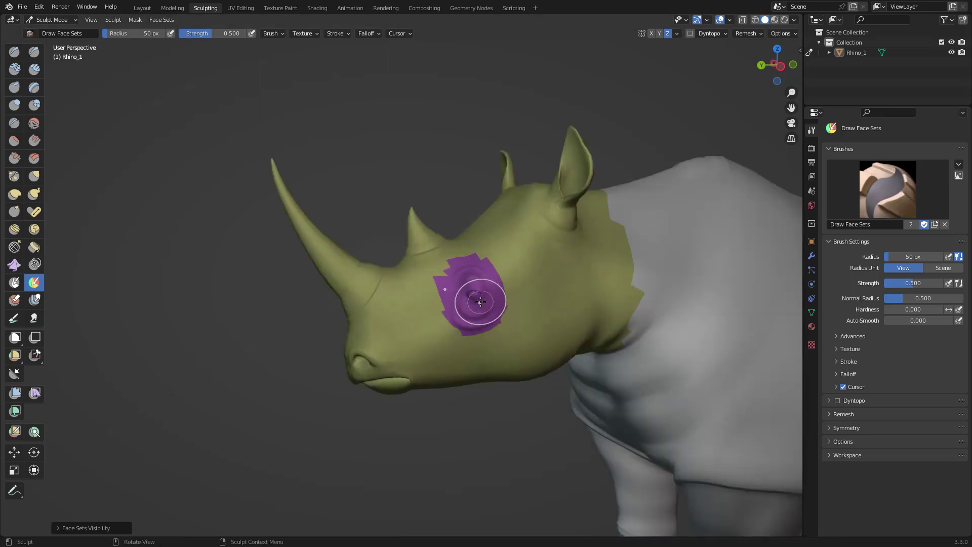
key("h")
middle_click_drag(542, 246, 669, 229)
middle_click_drag(559, 413, 593, 190)
middle_click_drag(658, 236, 535, 386, "ctrl")
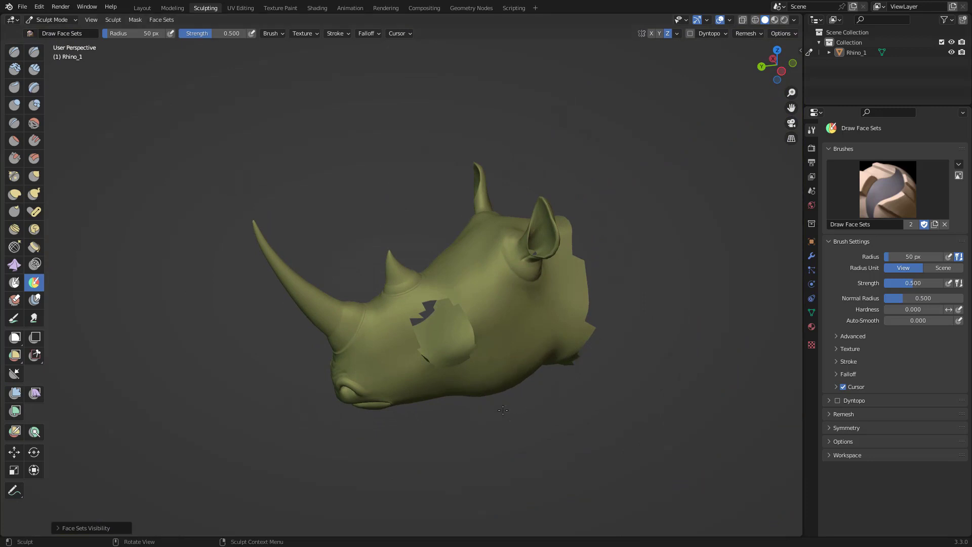
middle_click_drag(547, 290, 595, 246)
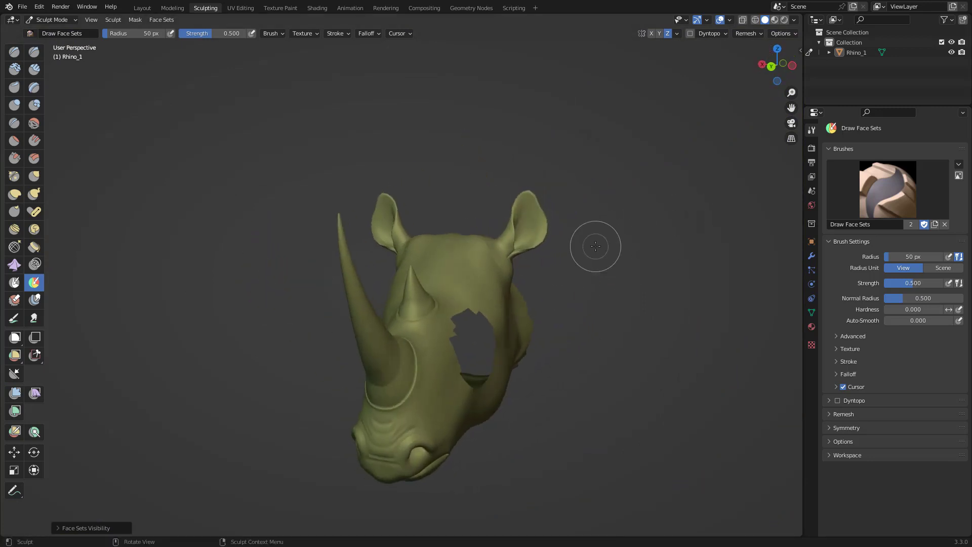
key("alt+h")
middle_click_drag(624, 316, 601, 294)
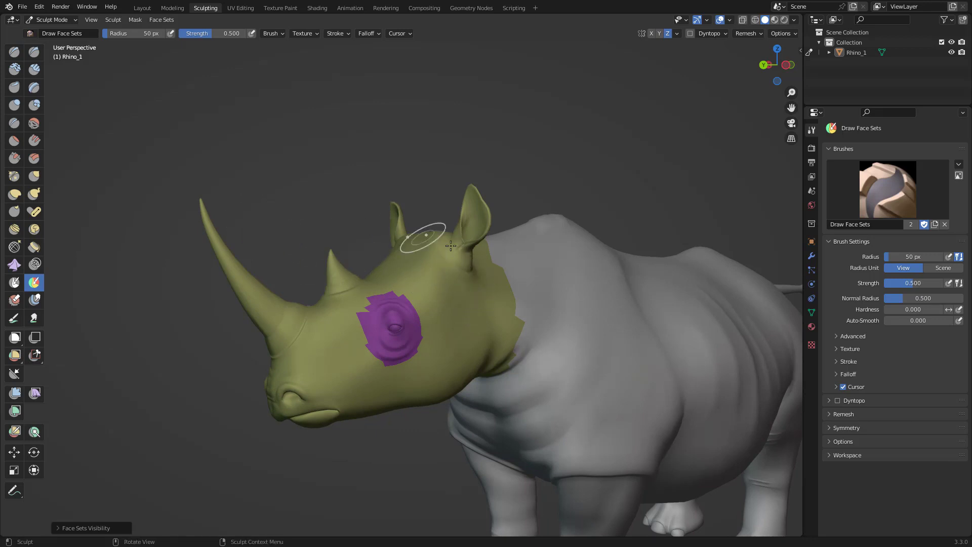
Paint a mask ring around the eye with the Mask brush and create a face set from the masked area.
key("space")
left_click(24, 285)
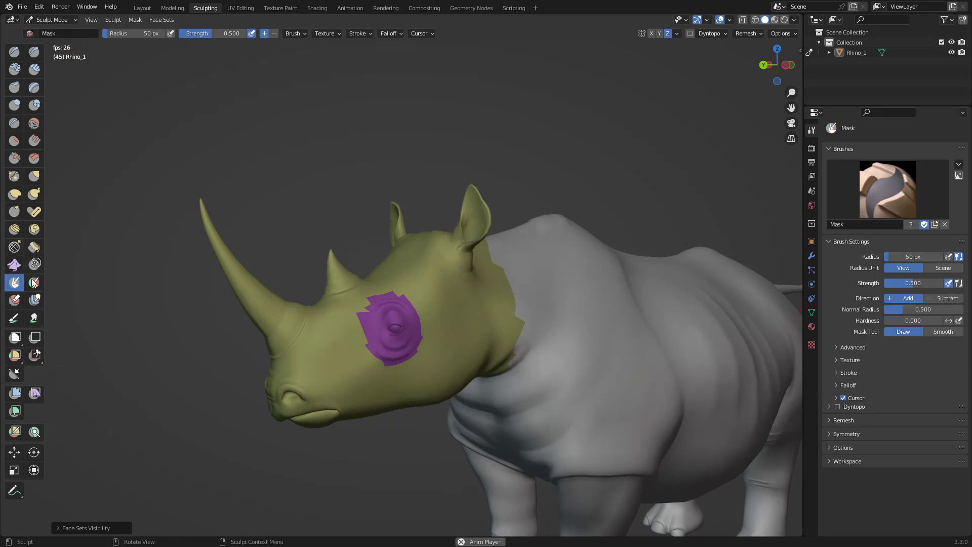
key("space")
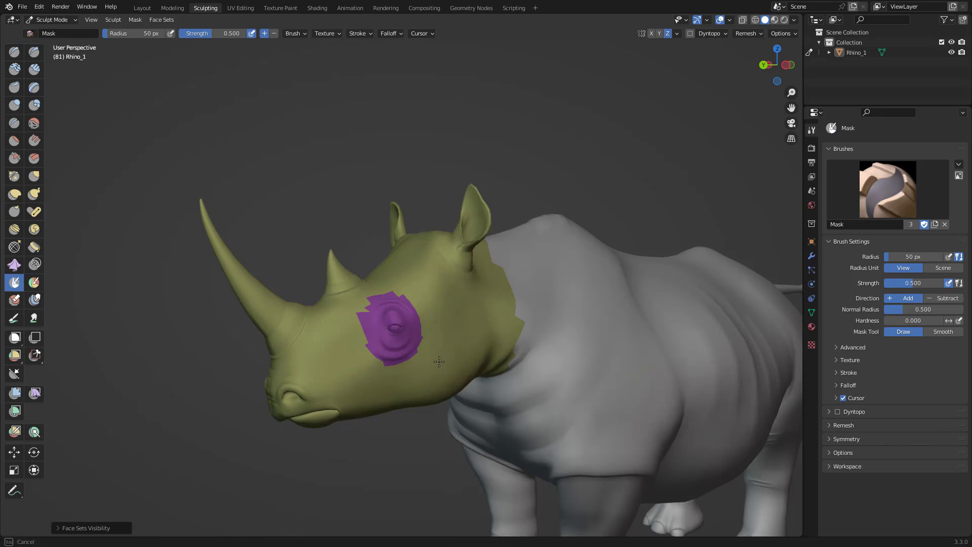
key("space")
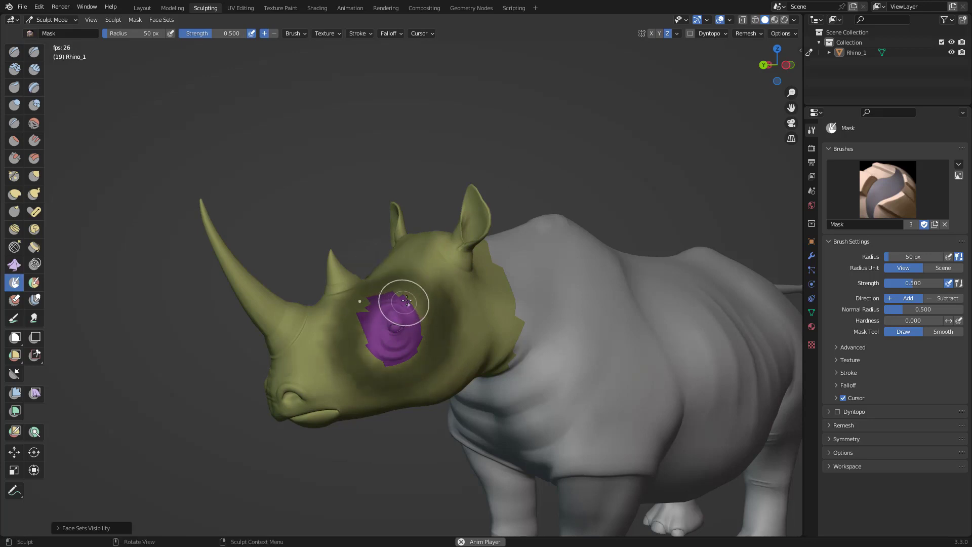
key("alt+w")
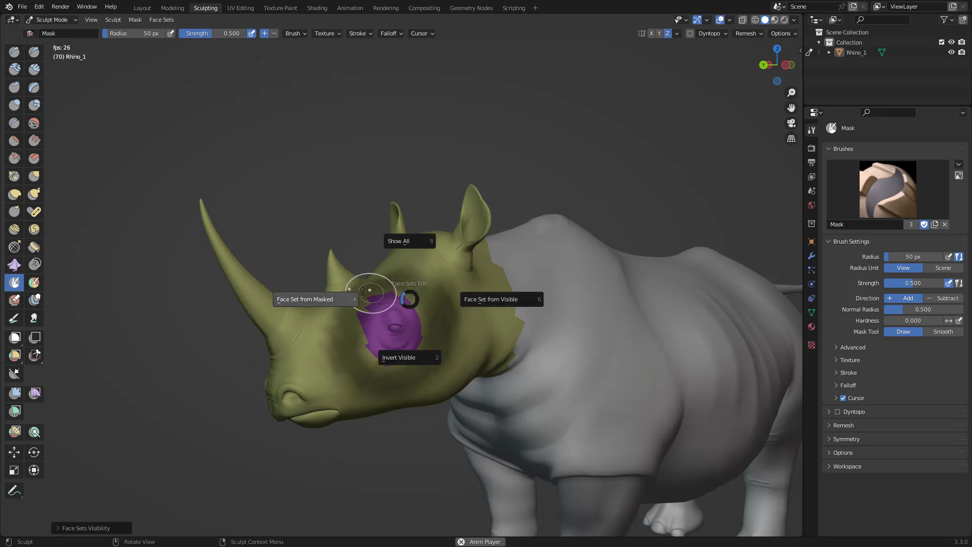
left_click(345, 297)
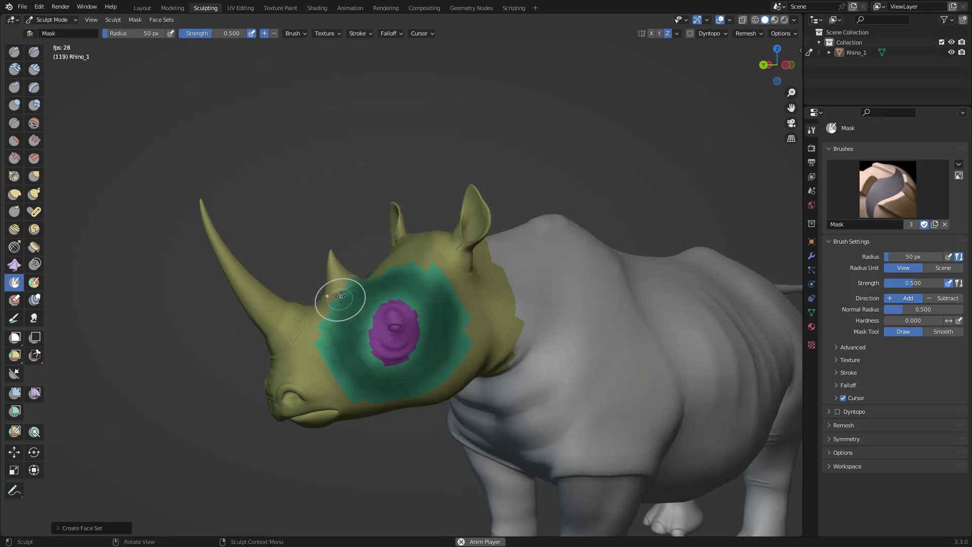
View the new face set around the eye from several angles and clear the mask from the head.
middle_click_drag(512, 170, 460, 354)
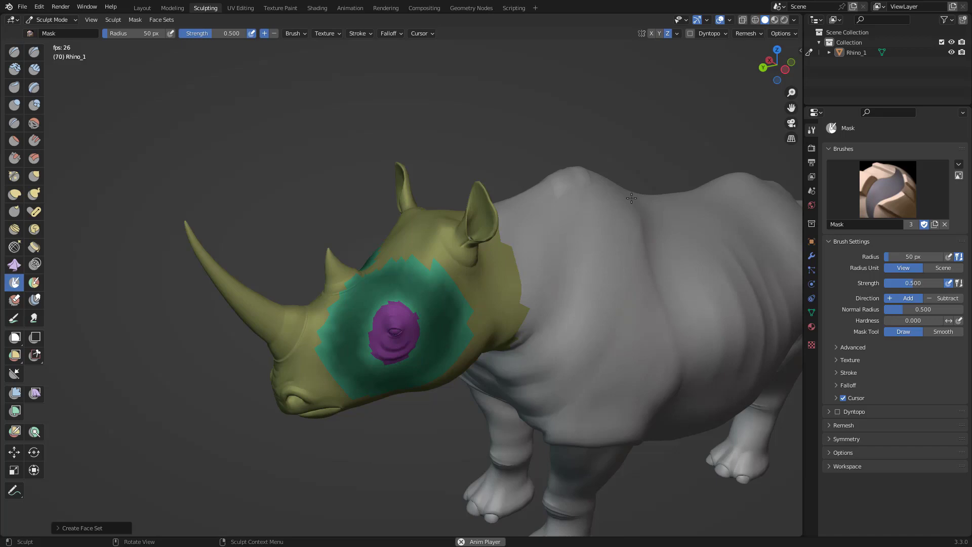
middle_click_drag(630, 134, 630, 211)
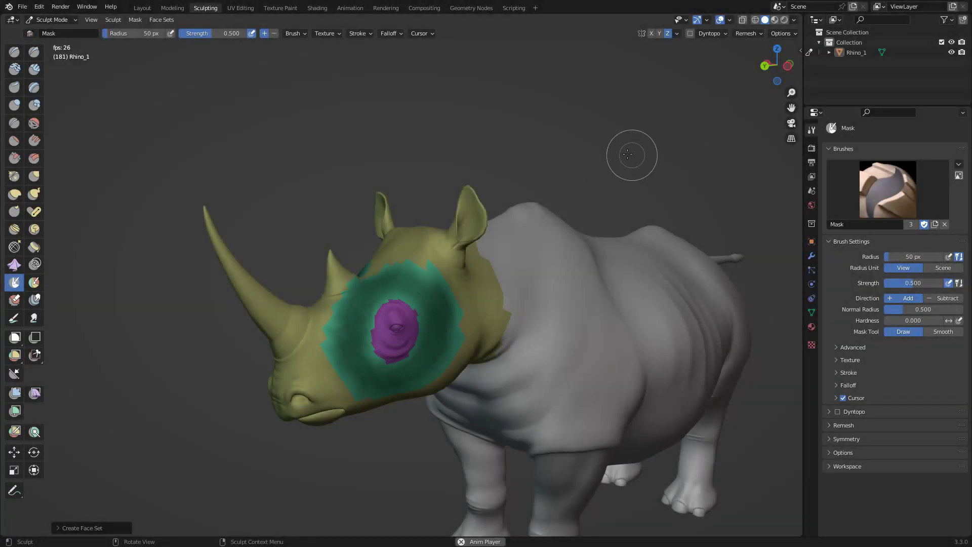
middle_click_drag(622, 154, 591, 165)
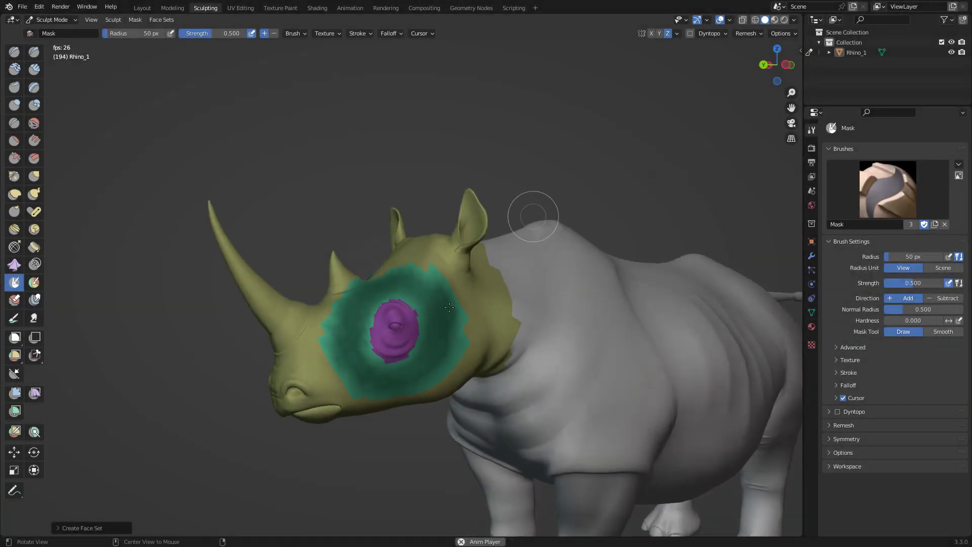
key("alt+m")
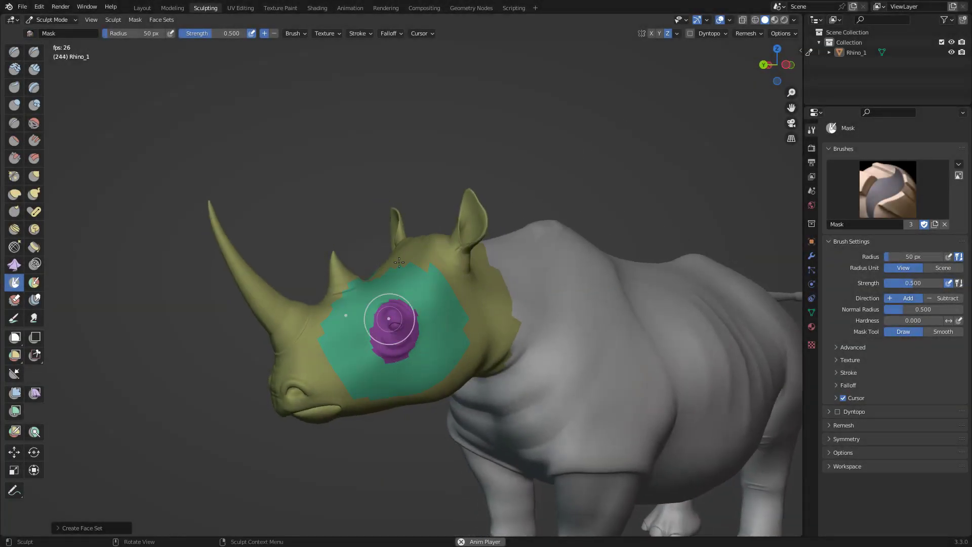
middle_click_drag(579, 166, 669, 134)
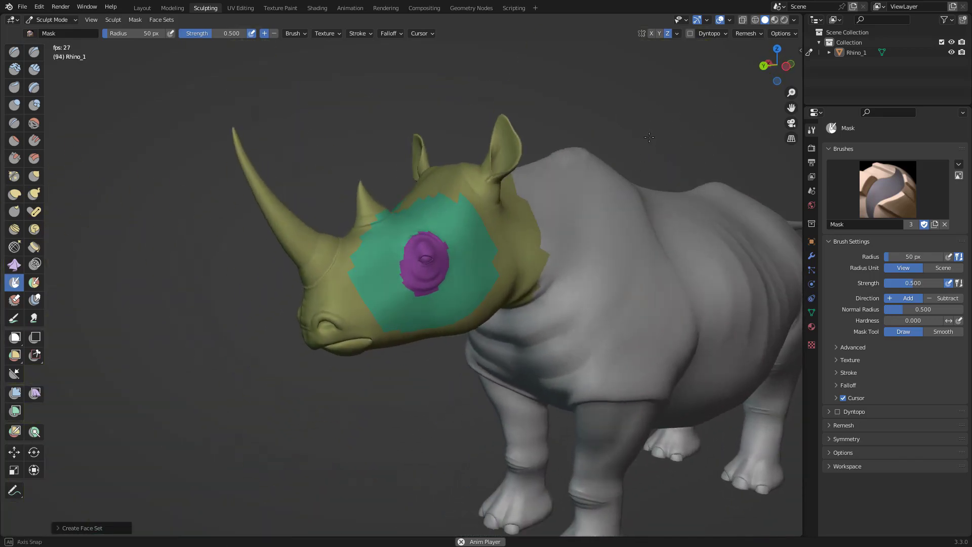
left_click(301, 34)
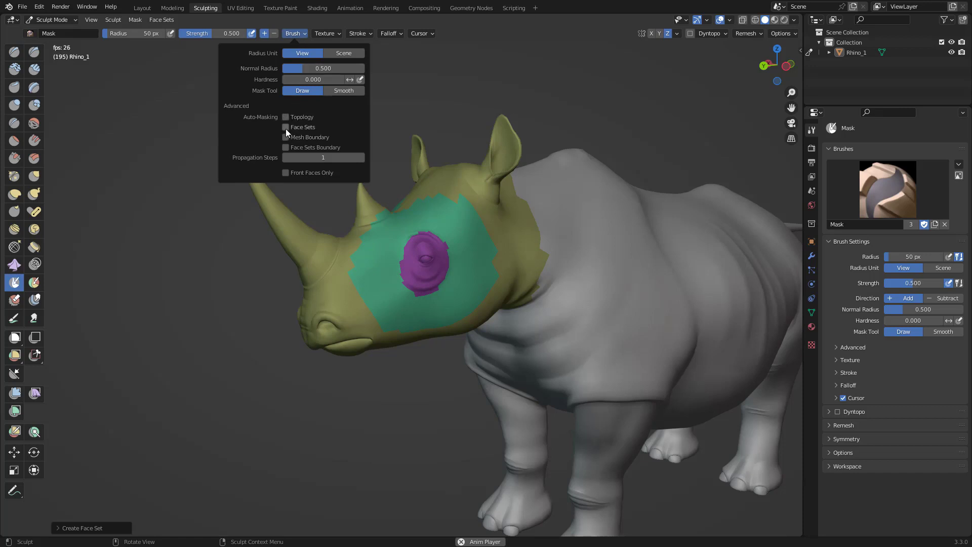
left_click(294, 34)
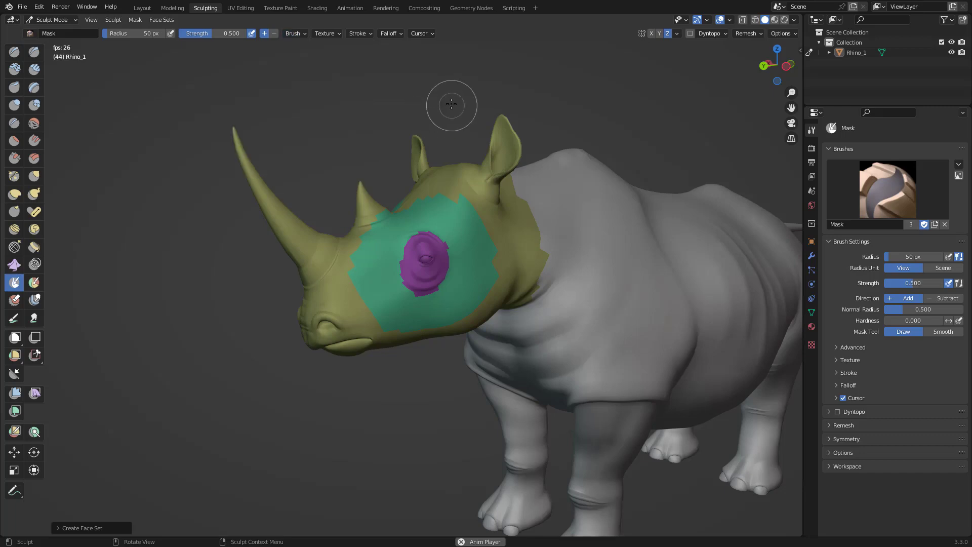
Set up the Elastic Deform brush with a radius of 151 px for work around the rhino's eye.
mouse_move(394, 142)
middle_mouse_down("ctrl")
mouse_move(399, 108)
mouse_move(403, 145)
middle_mouse_up("ctrl")
middle_click_drag(470, 117, 472, 93, "ctrl")
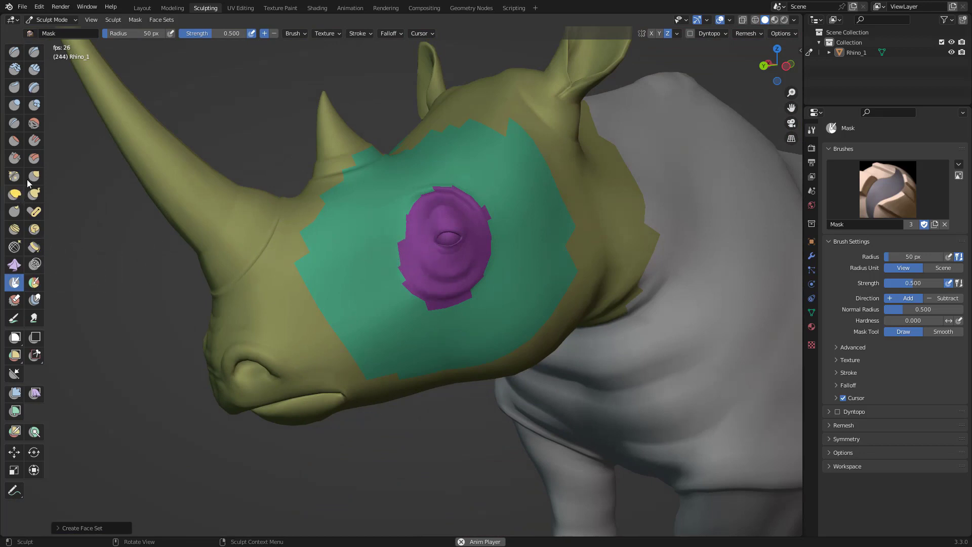
left_click(15, 194)
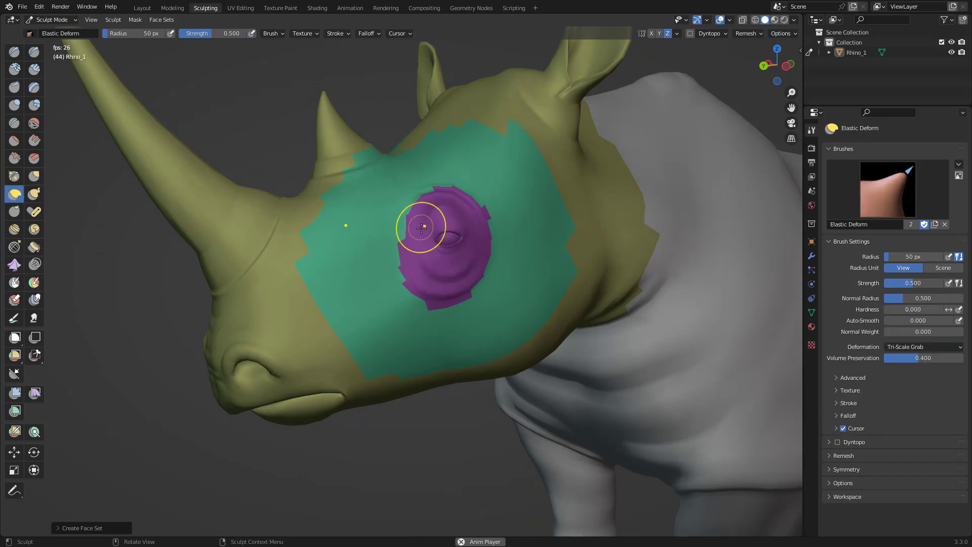
key("f")
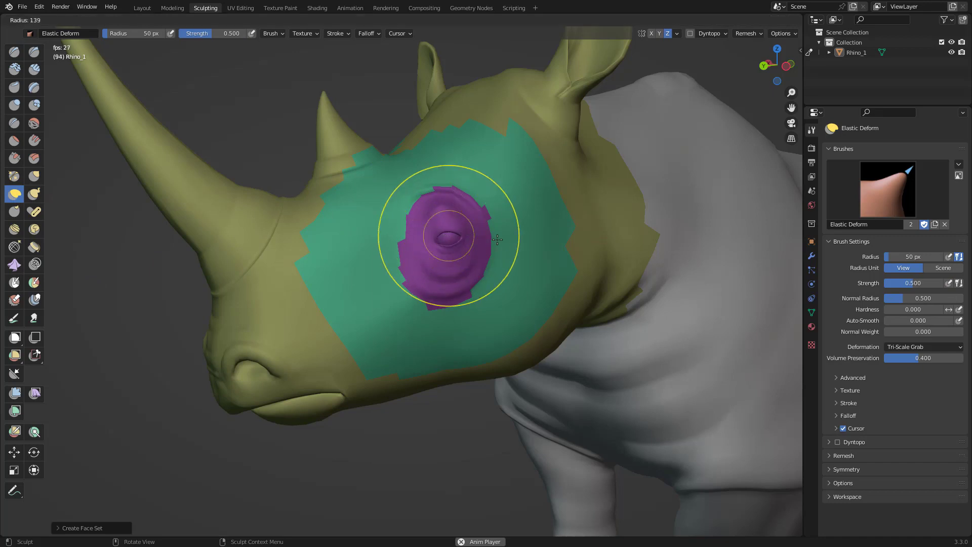
left_click(456, 229)
Try pulling the eye area with Elastic Deform, undoing each deformation.
mouse_move(465, 247)
left_mouse_down()
mouse_move(560, 227)
mouse_move(501, 258)
mouse_move(547, 223)
mouse_move(512, 196)
left_mouse_up()
key("ctrl+z")
mouse_move(463, 245)
left_mouse_down()
mouse_move(483, 221)
mouse_move(461, 245)
left_mouse_up()
key("ctrl+z")
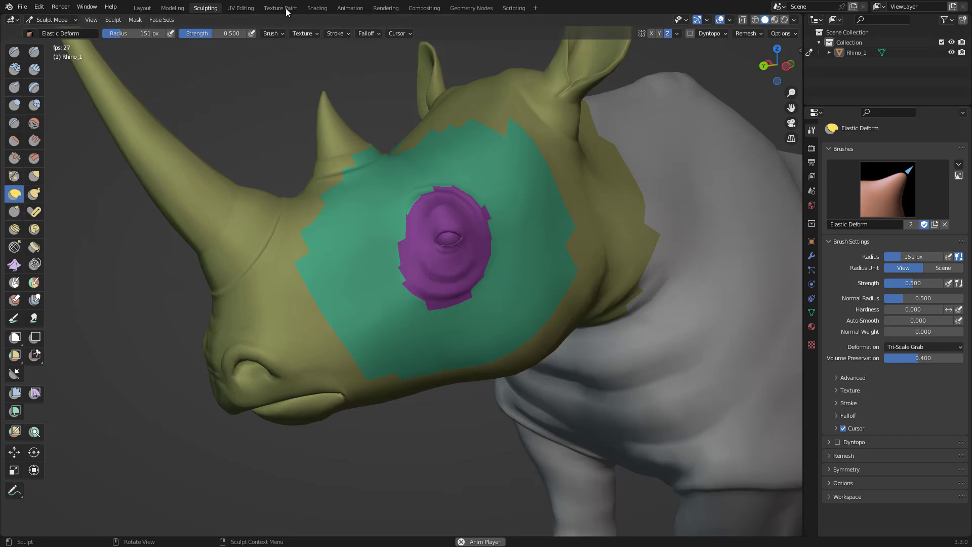
Enable Face Sets auto-masking for Elastic Deform and try shifting the eye's face set within the head.
left_click(279, 34)
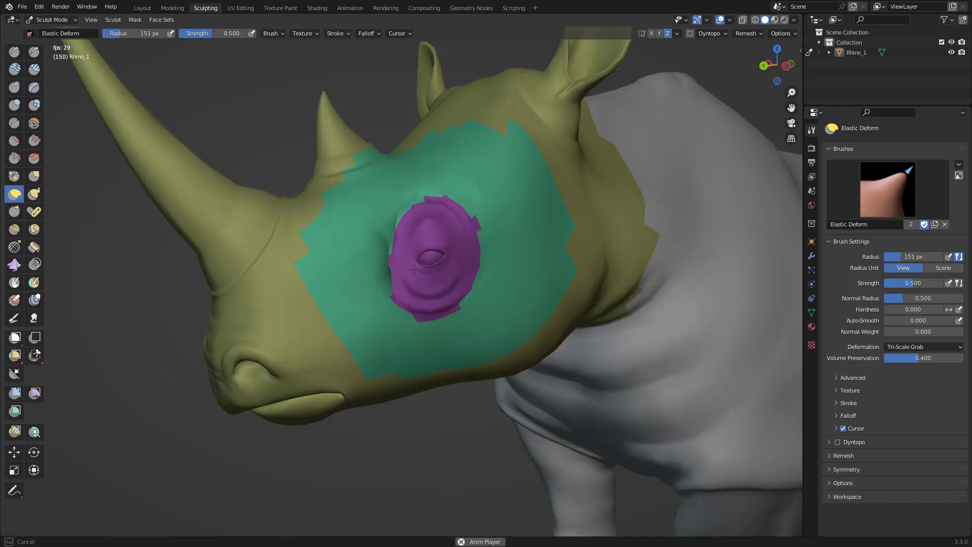
middle_click_drag(458, 240, 506, 401)
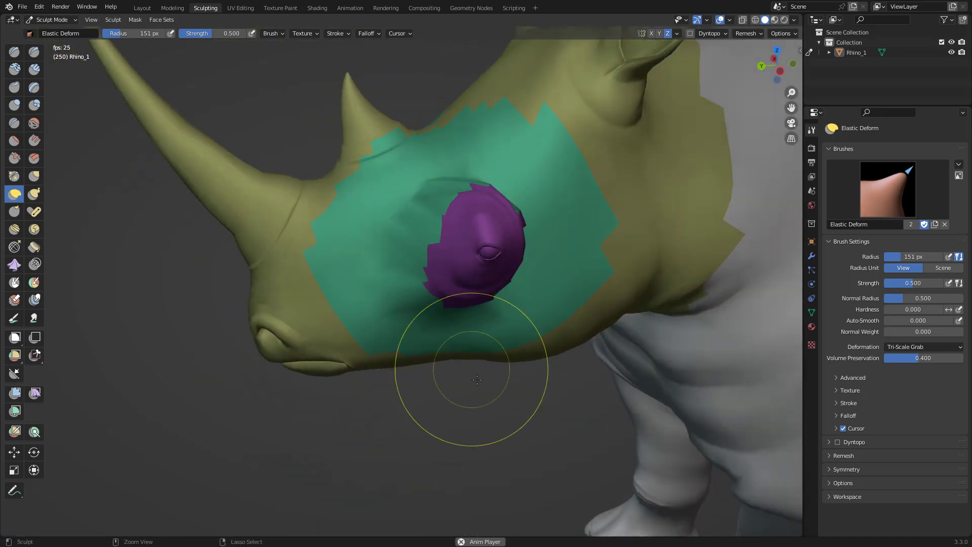
mouse_move(571, 214)
left_mouse_down()
mouse_move(610, 183)
mouse_move(531, 246)
mouse_move(589, 264)
left_mouse_up()
mouse_move(654, 494)
middle_mouse_down()
mouse_move(571, 328)
mouse_move(576, 387)
mouse_move(501, 367)
middle_mouse_up()
mouse_move(282, 119)
middle_mouse_down()
mouse_move(274, 104)
mouse_move(417, 181)
mouse_move(384, 148)
middle_mouse_up()
middle_click_drag(479, 237, 456, 224)
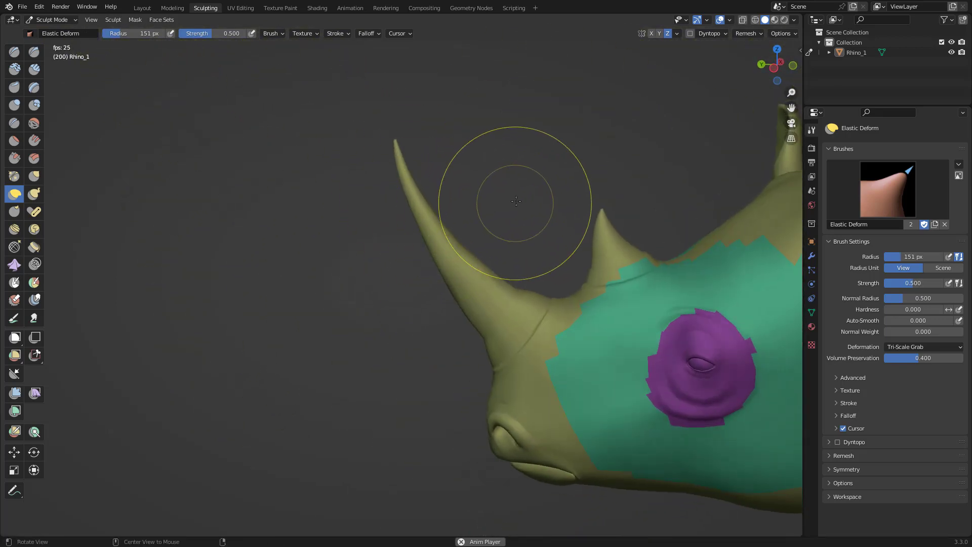
Paint a new face set over the large front horn with Draw Face Sets.
left_click(34, 282)
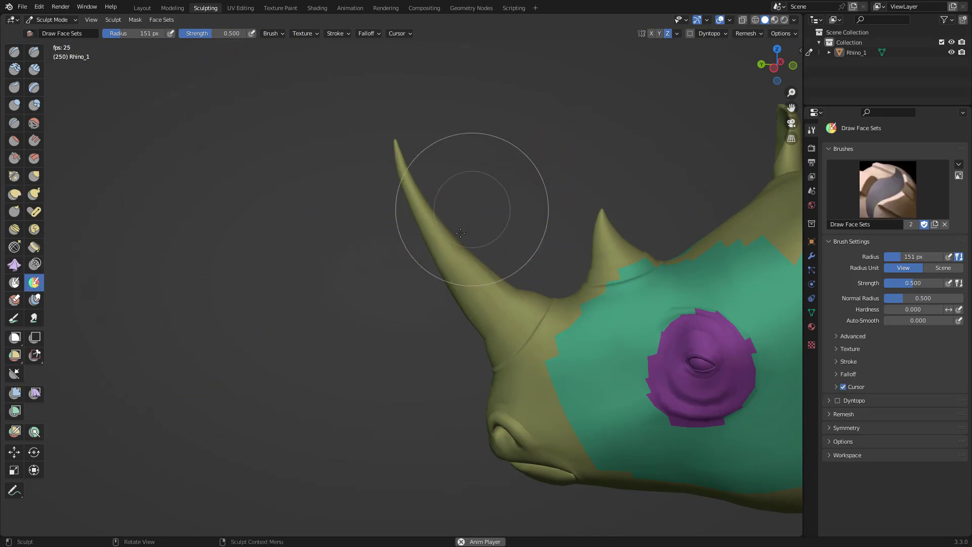
mouse_move(401, 187)
left_mouse_down()
mouse_move(432, 183)
mouse_move(474, 283)
mouse_move(482, 272)
left_mouse_up()
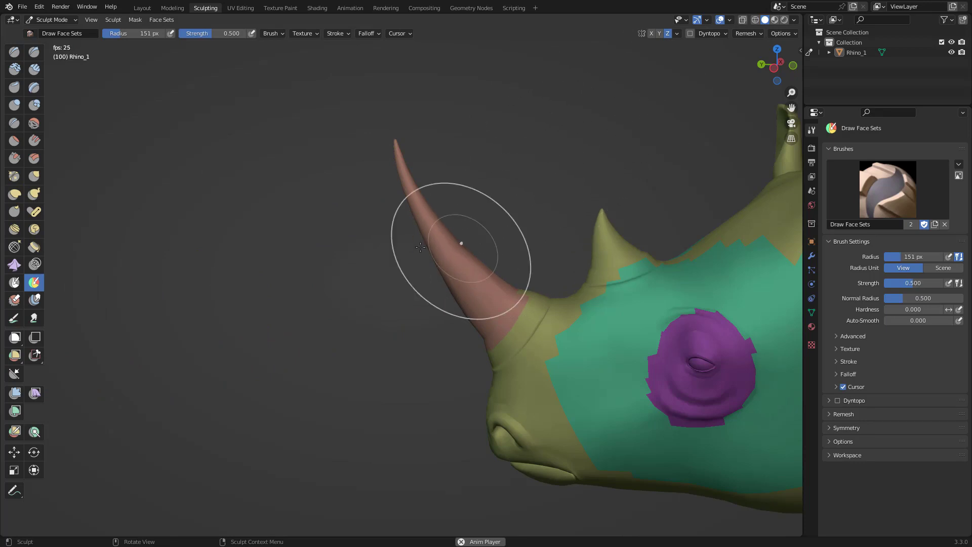
Compare the auto-masking options of Elastic Deform and Grab, and turn off Face Sets auto-masking for Elastic Deform.
left_click(14, 195)
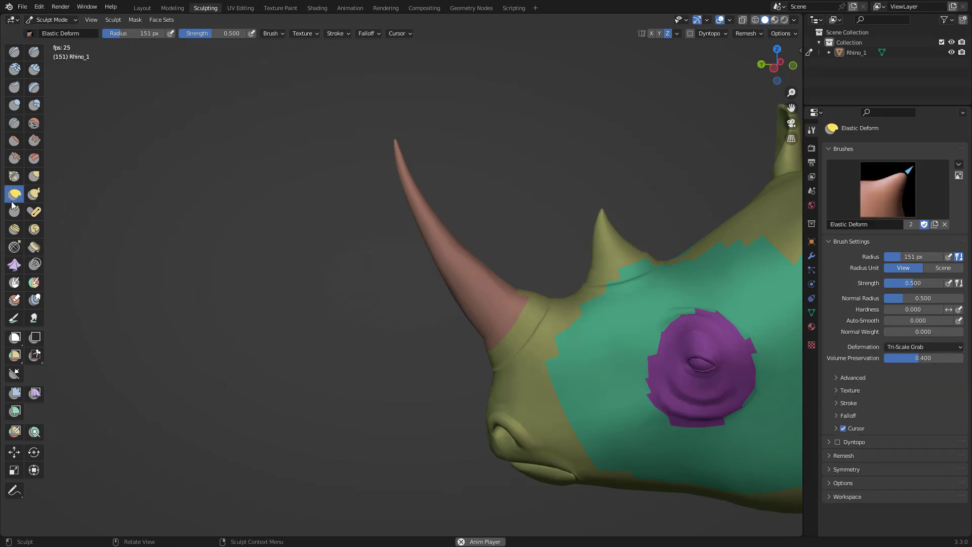
left_click(279, 35)
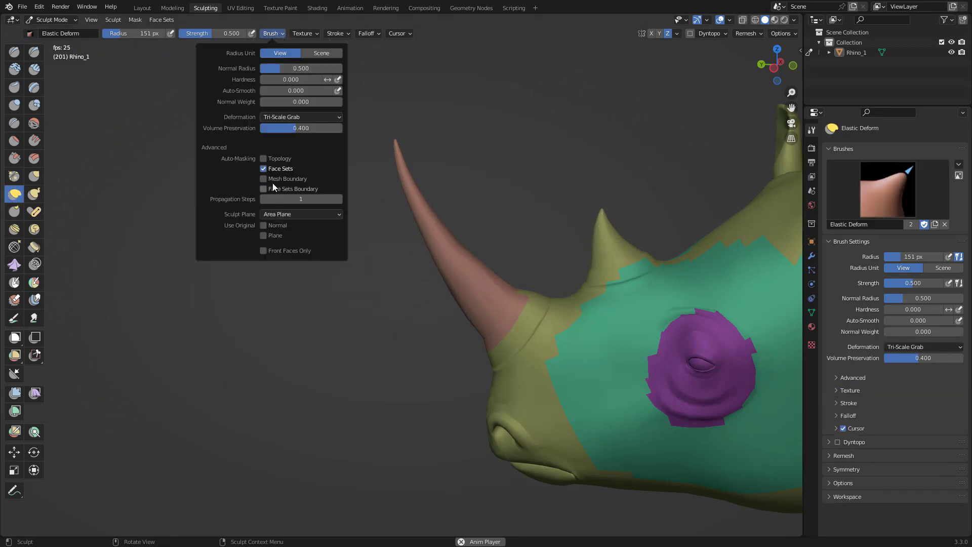
left_click(34, 175)
left_click(263, 35)
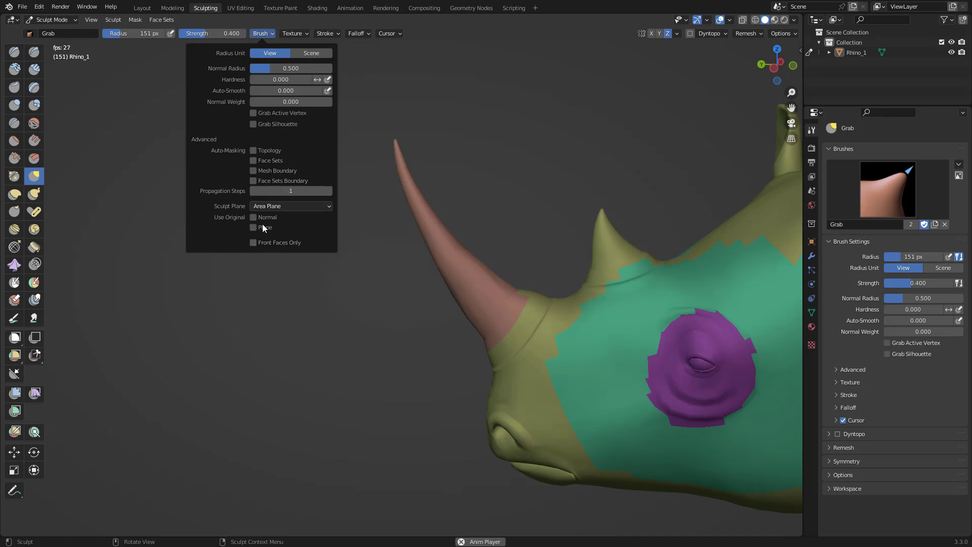
left_click(14, 193)
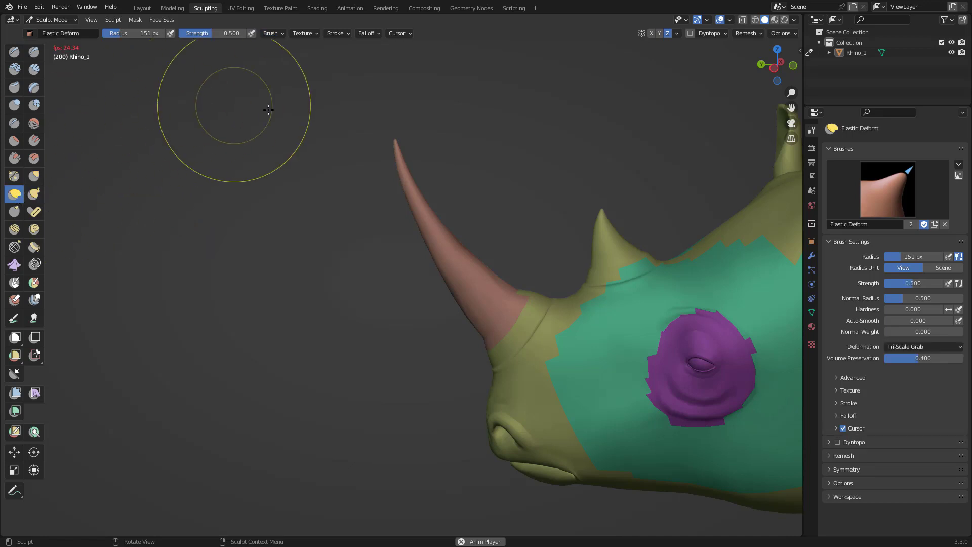
left_click(282, 33)
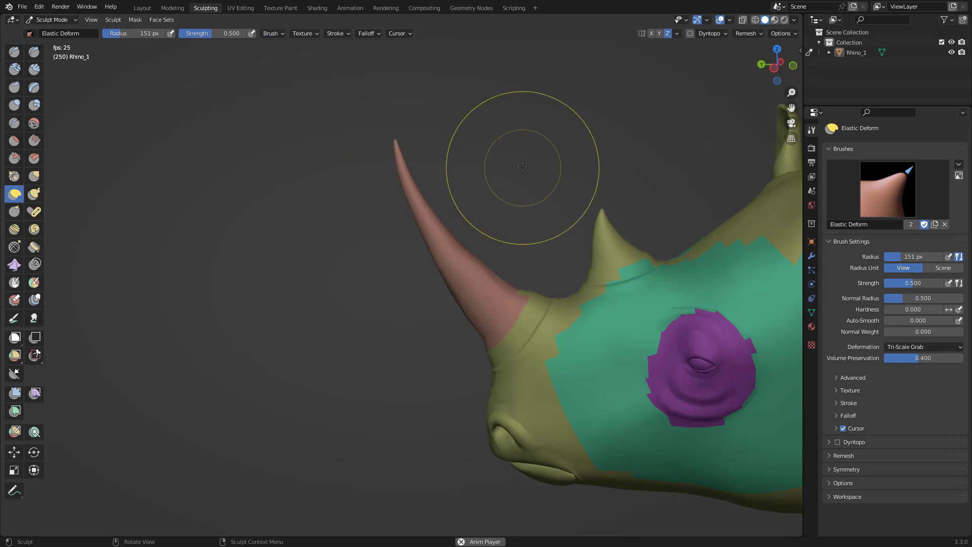
Try bending the front horn with Elastic Deform, undo the deformation and view the whole head.
mouse_move(456, 246)
left_mouse_down()
mouse_move(468, 240)
mouse_move(446, 236)
left_mouse_up()
left_click_drag(257, 2, 257, 2)
mouse_move(389, 157)
left_mouse_down()
mouse_move(329, 66)
mouse_move(195, 27)
left_mouse_up()
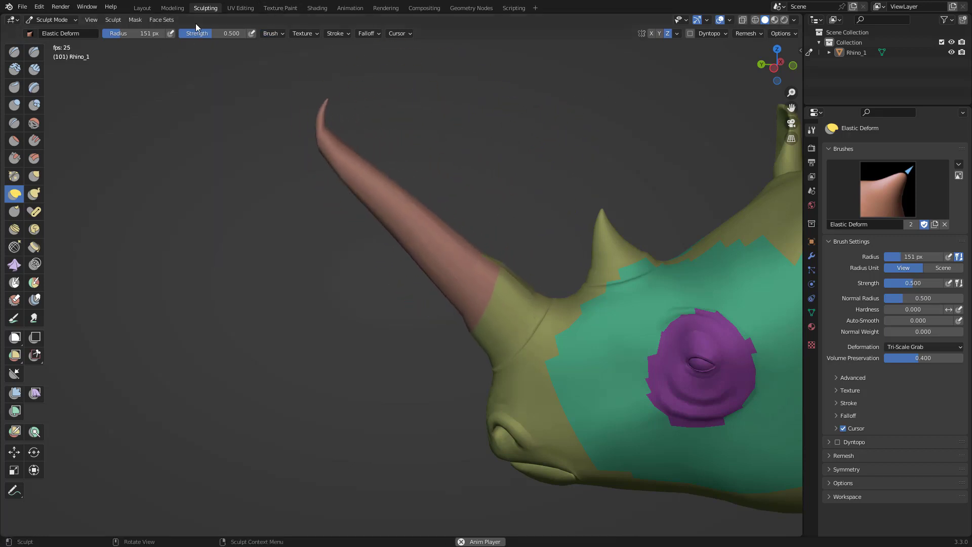
left_click_drag(400, 208, 327, 341)
middle_click_drag(538, 177, 719, 202)
mouse_move(543, 285)
middle_mouse_down()
mouse_move(608, 274)
mouse_move(494, 259)
mouse_move(456, 217)
middle_mouse_up()
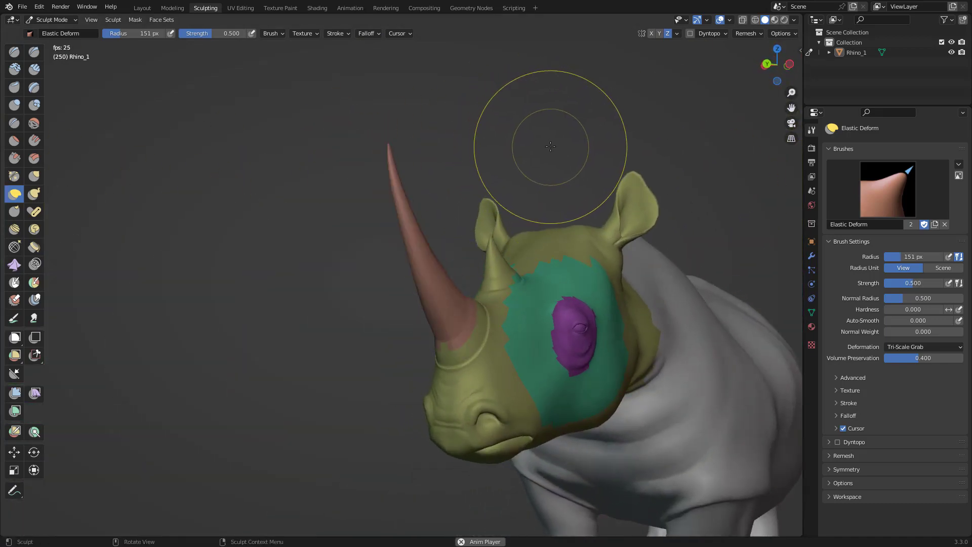
middle_click_drag(551, 146, 520, 152)
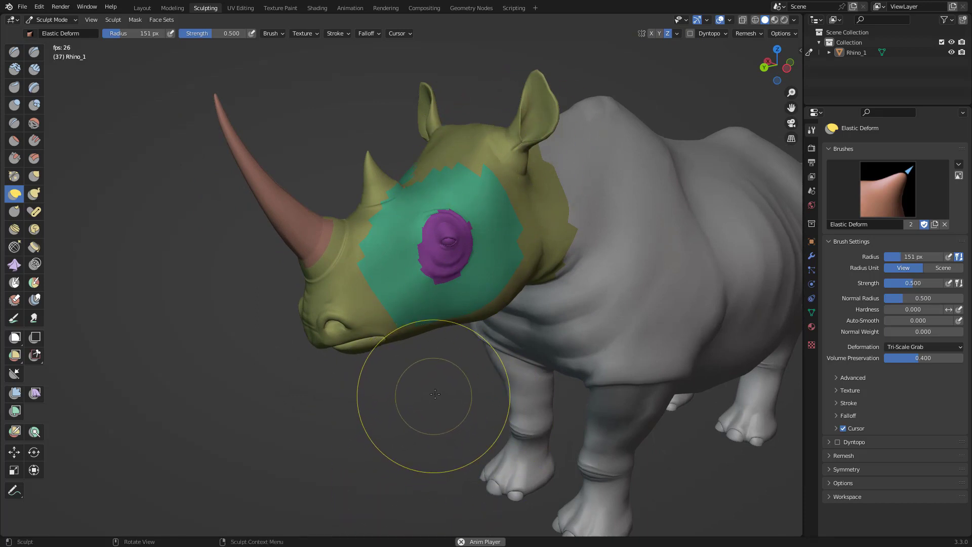
Replace all of the rhino's face sets with a single one using Face Set from Visible.
key("alt+w")
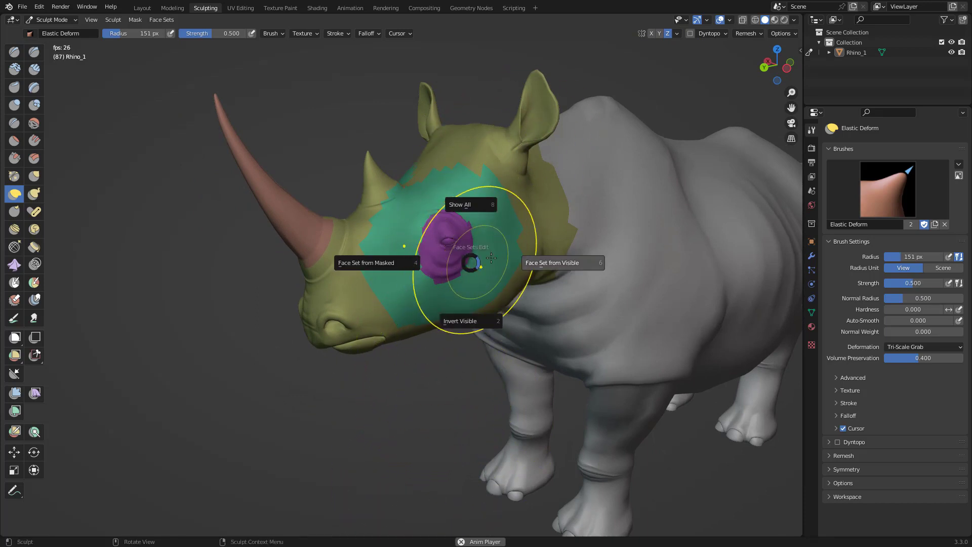
left_click(578, 262)
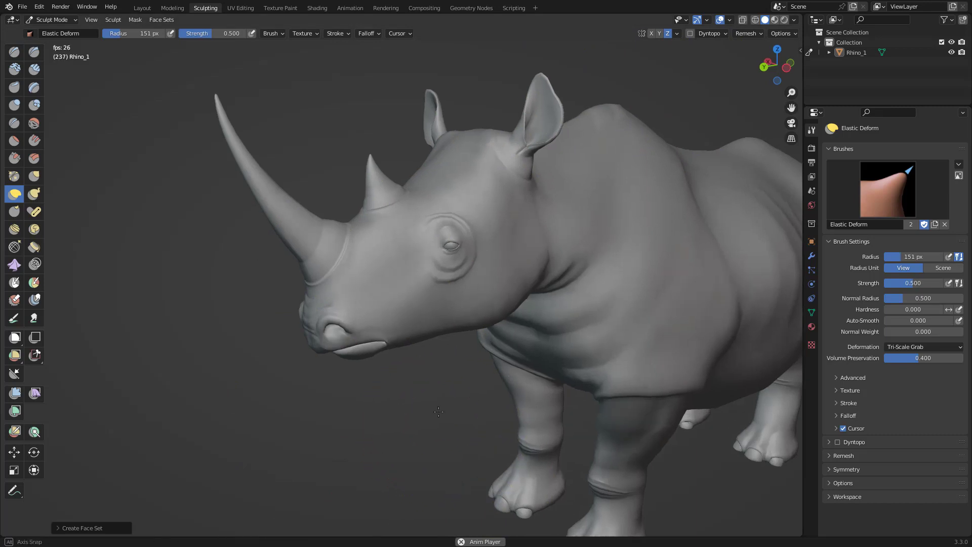
Paint a new face set across the side of the head and merge it away with Face Set from Visible.
left_click(34, 282)
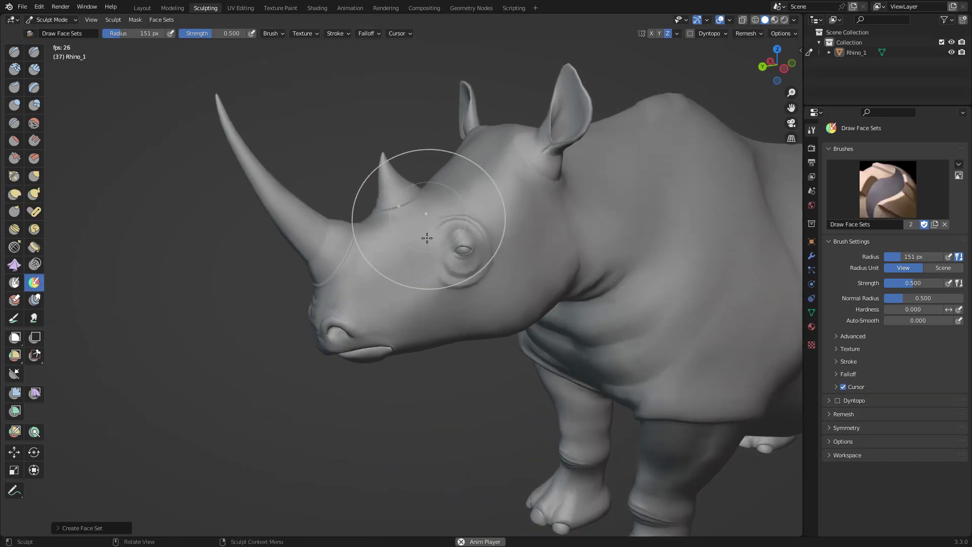
mouse_move(462, 257)
left_mouse_down()
mouse_move(405, 263)
mouse_move(462, 194)
left_mouse_up()
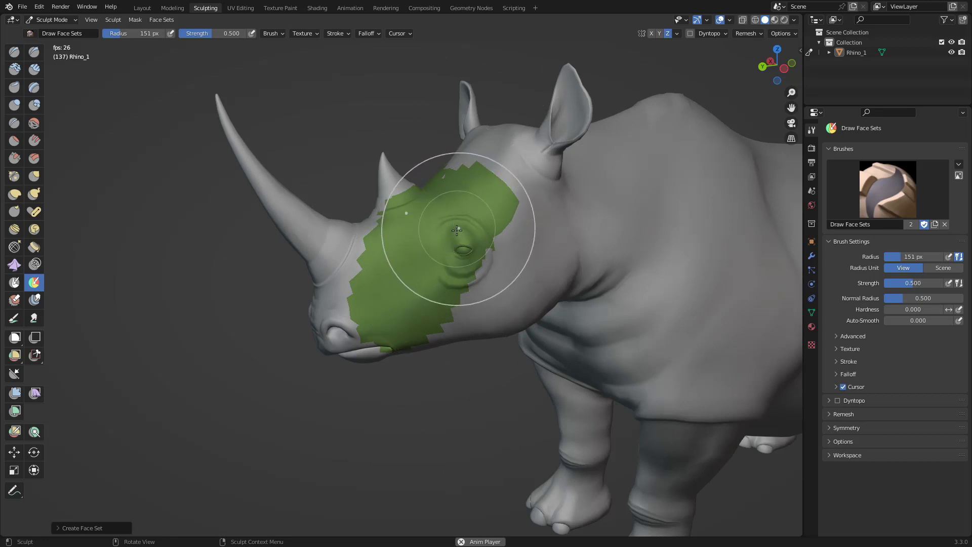
key("alt+w")
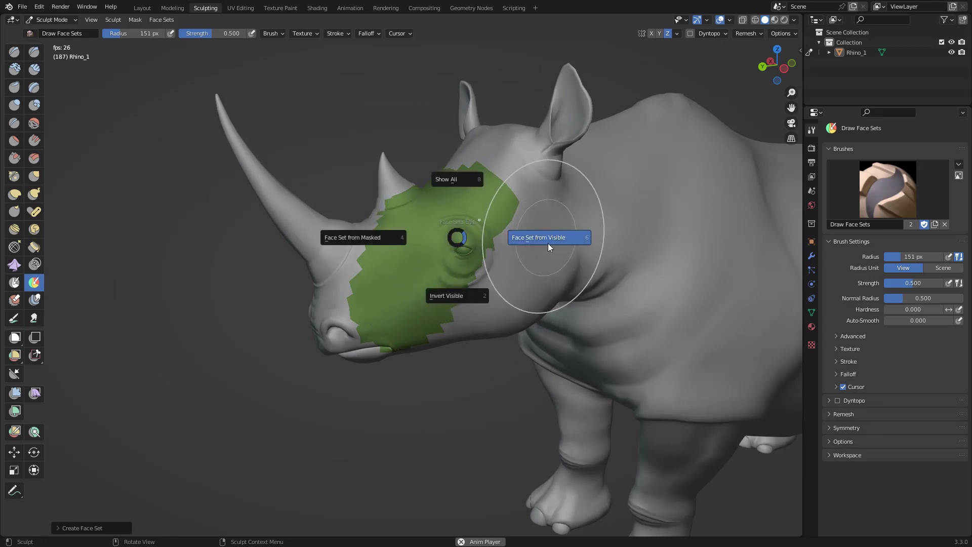
left_click(508, 245)
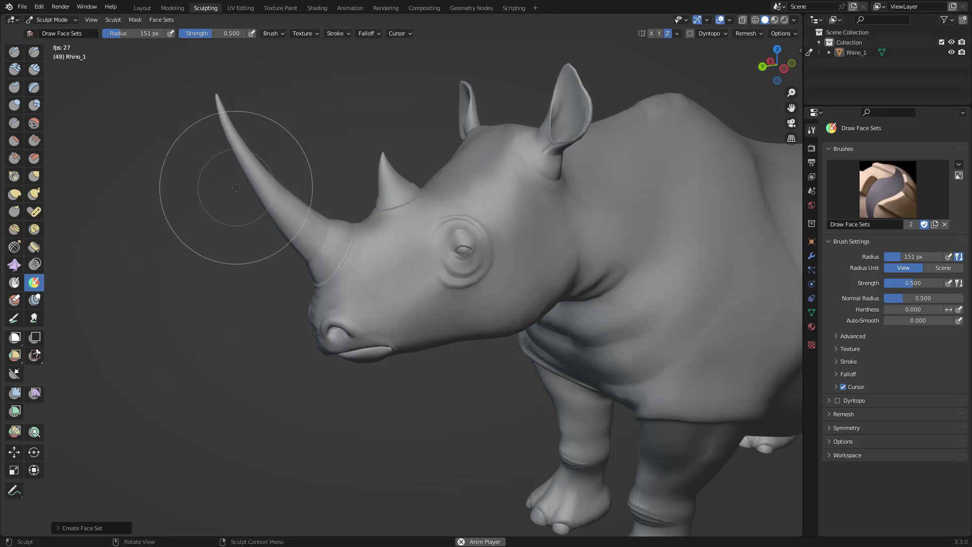
left_click_drag(401, 391, 402, 343, "alt")
left_click_drag(460, 421, 468, 428)
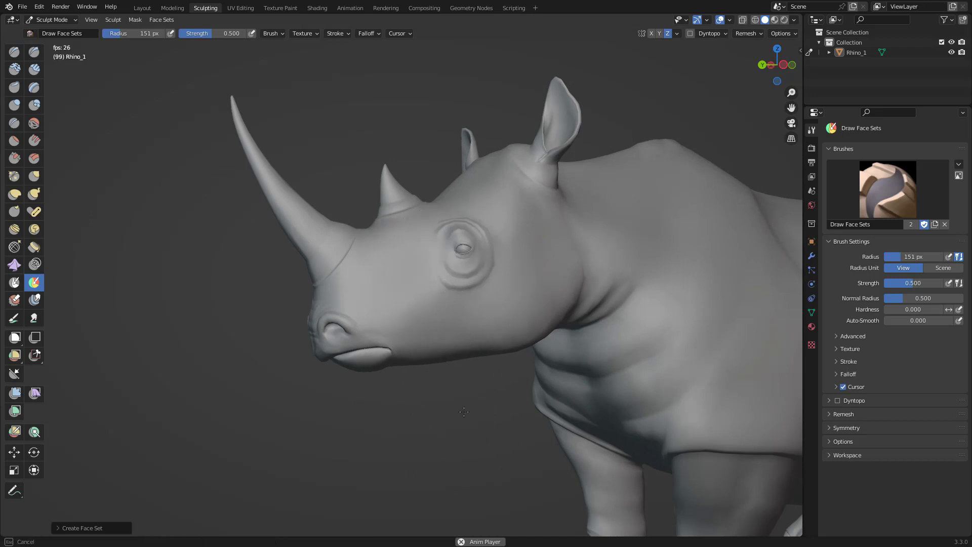
Undo the painted and merged face sets to restore the head, eye, horn and body sets, and view the whole rhino.
key("ctrl+z")
key("ctrl+z")
key("ctrl+z")
middle_click_drag(665, 131, 666, 125)
left_click_drag(666, 125, 666, 269, "alt")
left_click_drag(721, 425, 650, 406, "ctrl+alt")
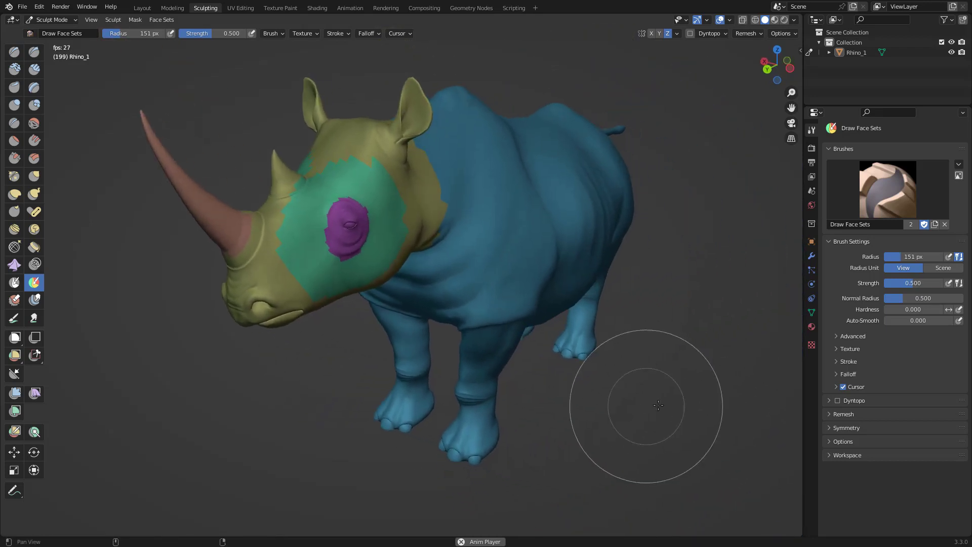
middle_click_drag(649, 405, 644, 389)
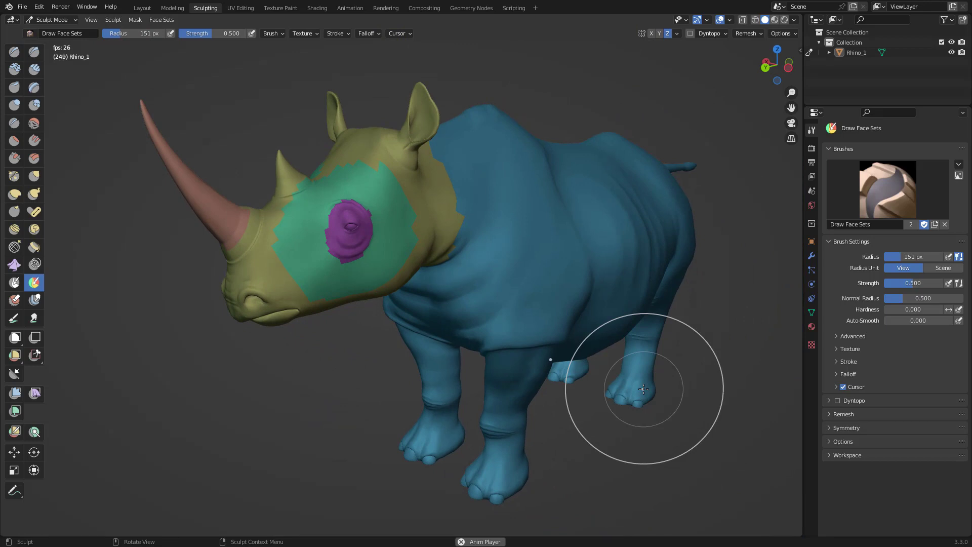
Turn off the Face Sets viewport overlay and view the rhino without its face set colours.
left_click(729, 20)
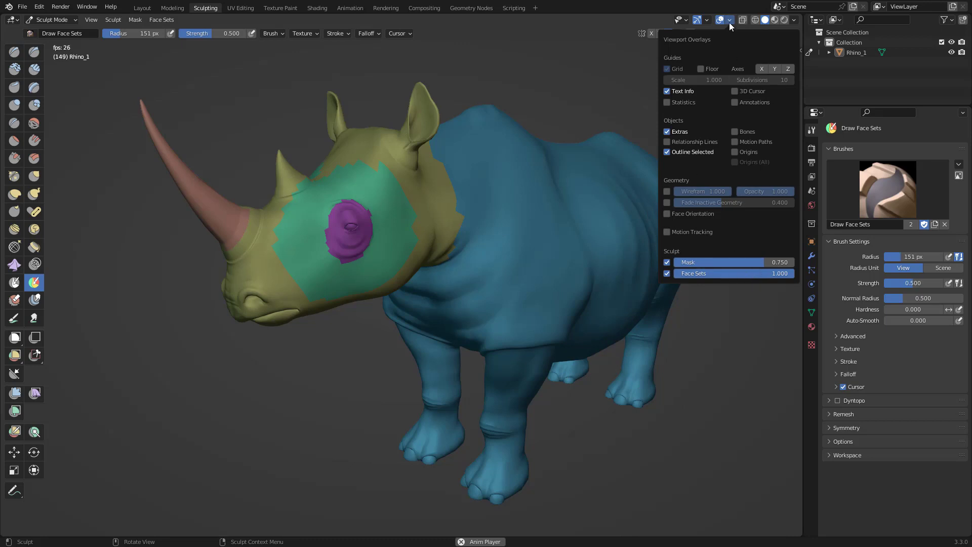
left_click(667, 273)
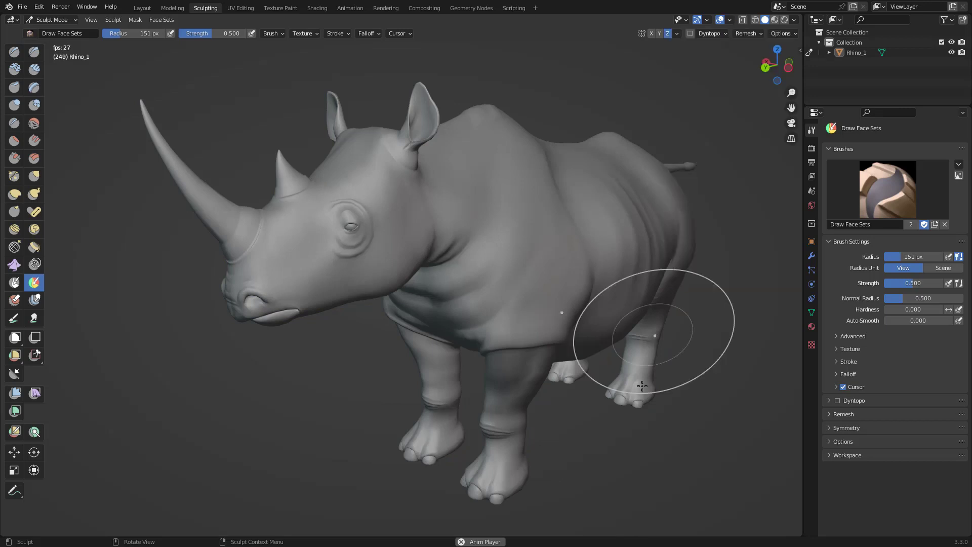
middle_click_drag(738, 398, 670, 389)
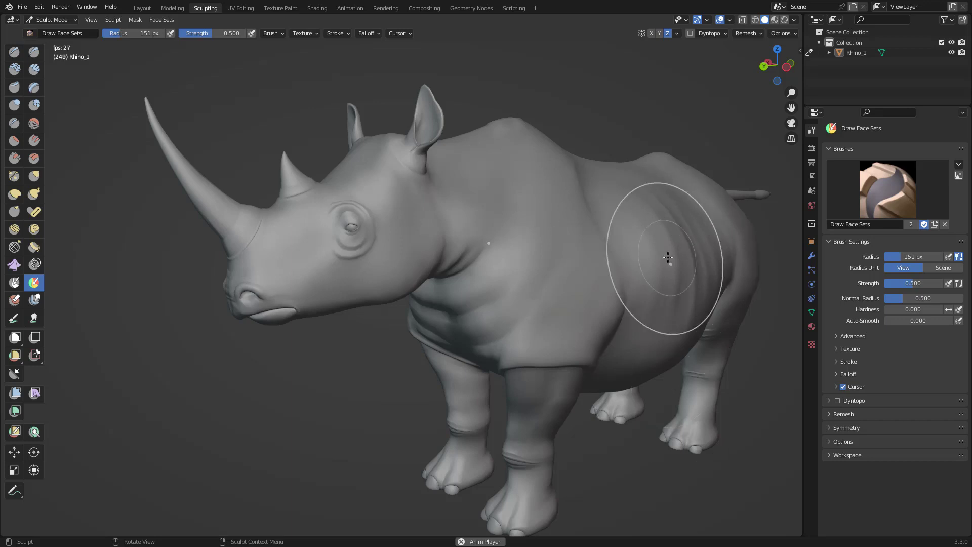
Create one face set from the visible mesh, check it with the Face Sets overlay, and undo it.
key("alt+w")
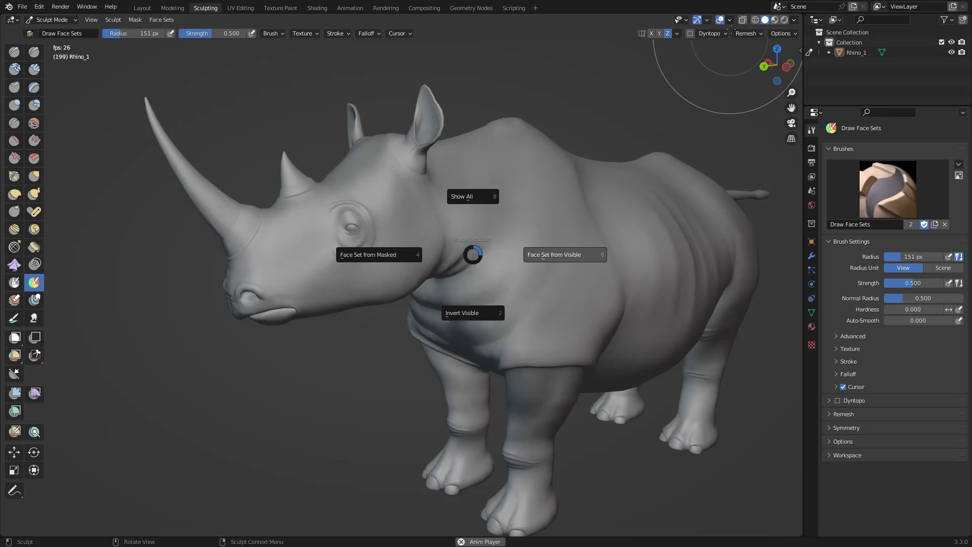
left_click(727, 50)
left_click(729, 20)
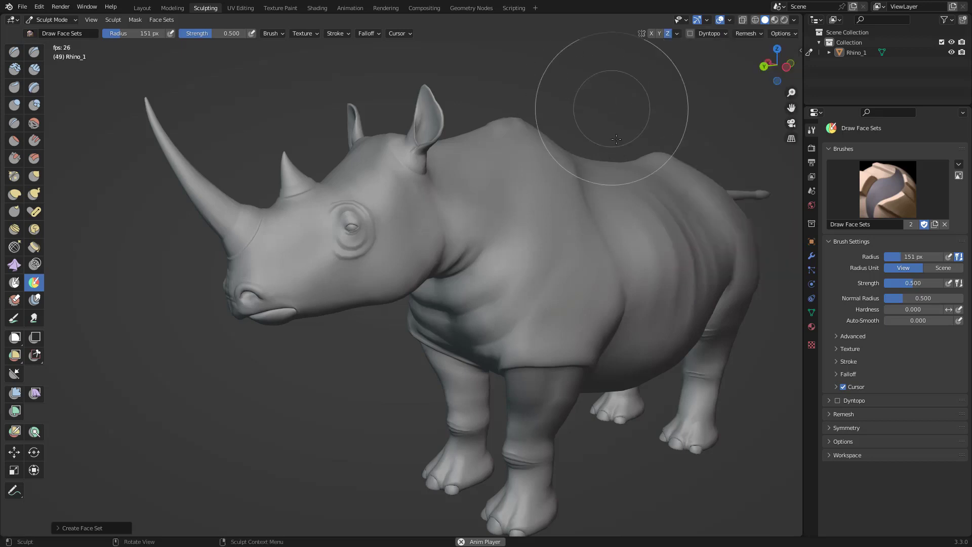
key("ctrl+z")
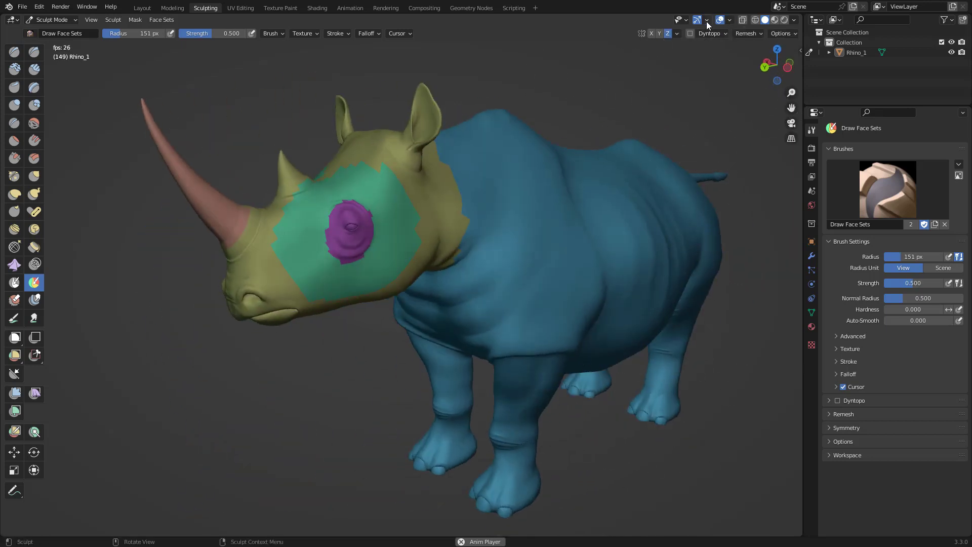
Turn the Face Sets overlay off, view the plain rhino and turn the overlay back on.
left_click(707, 22)
left_click(730, 21)
left_click(728, 22)
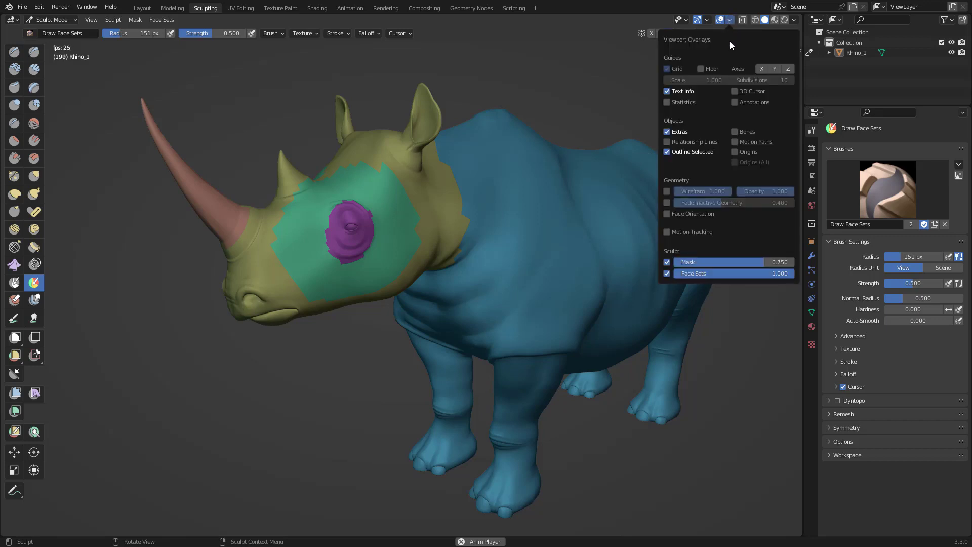
left_click(667, 274)
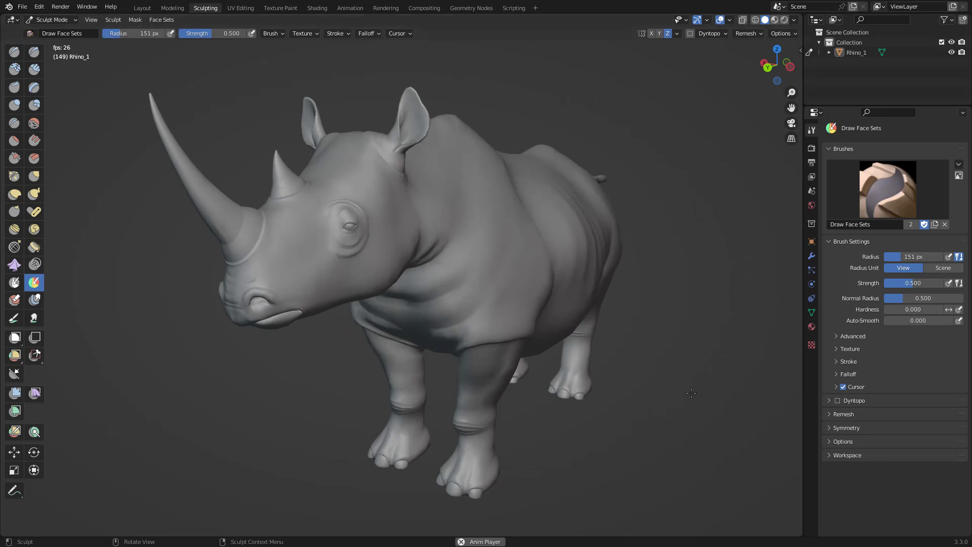
left_click(727, 21)
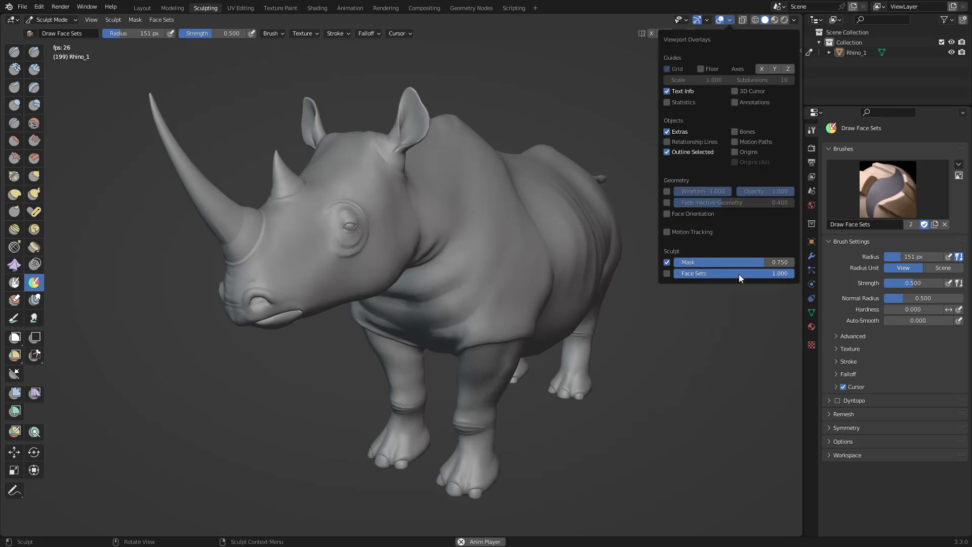
left_click(667, 273)
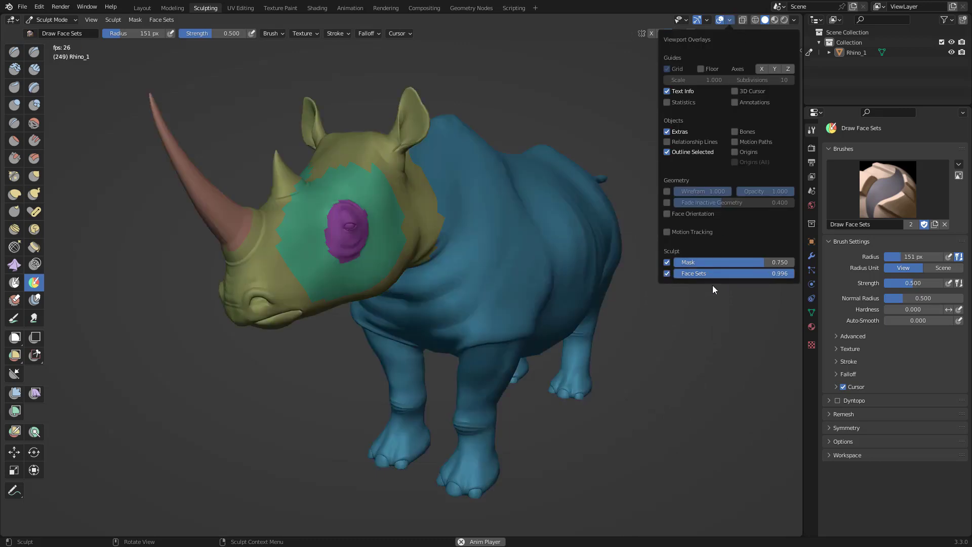